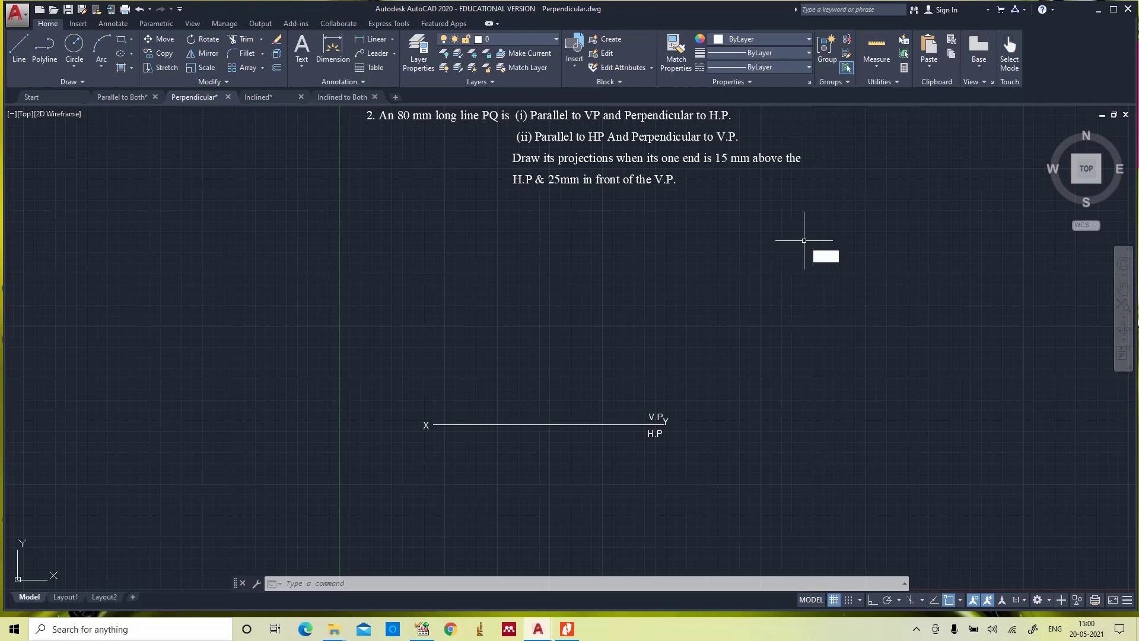
With Ortho on, draw a 15 mm vertical line upward from the XY line near its X end.
text(l)
key(Return)
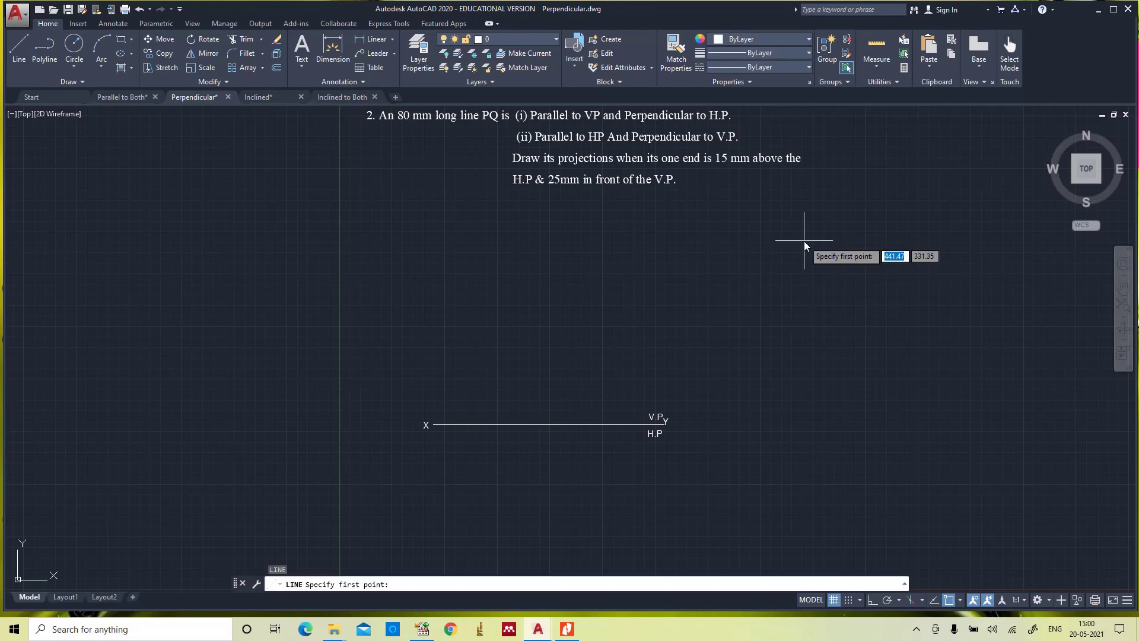
click(475, 425)
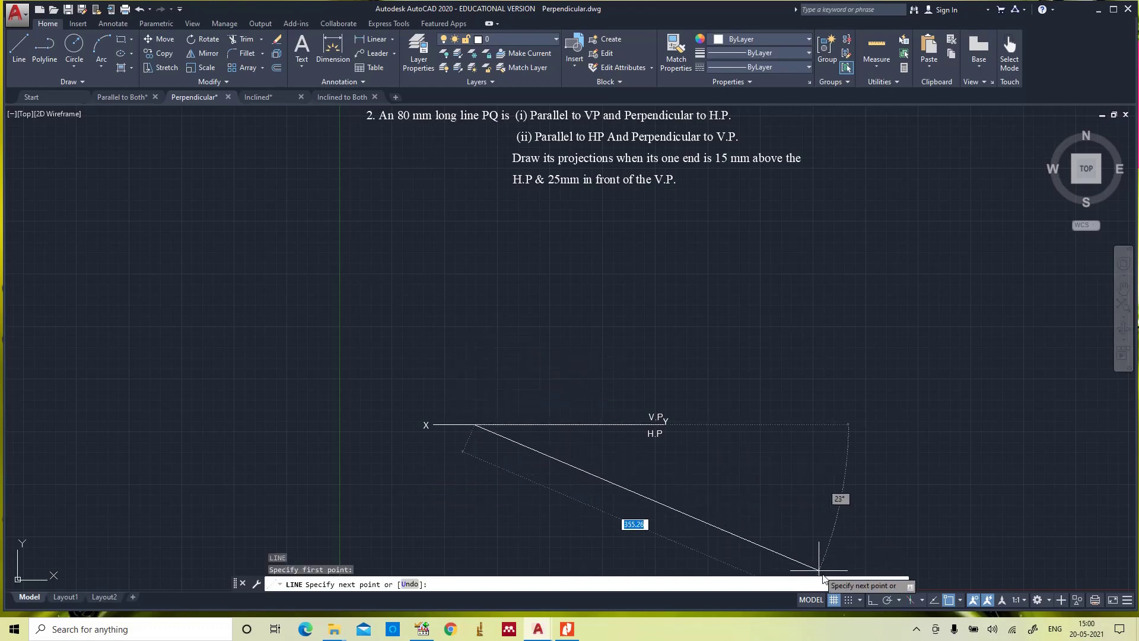
click(872, 601)
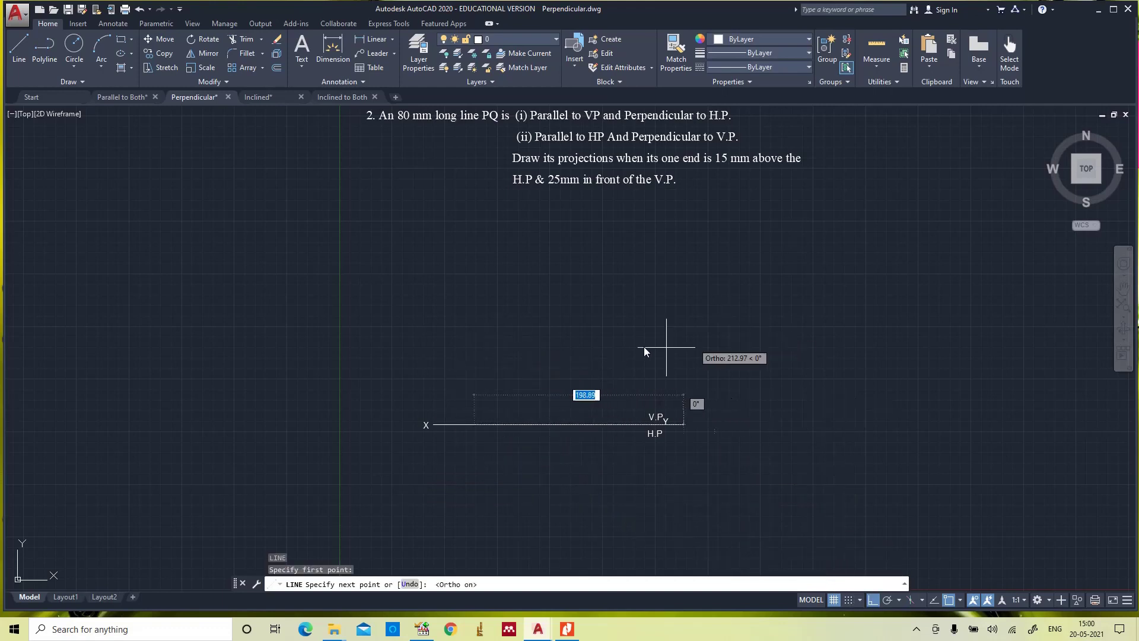
text(14)
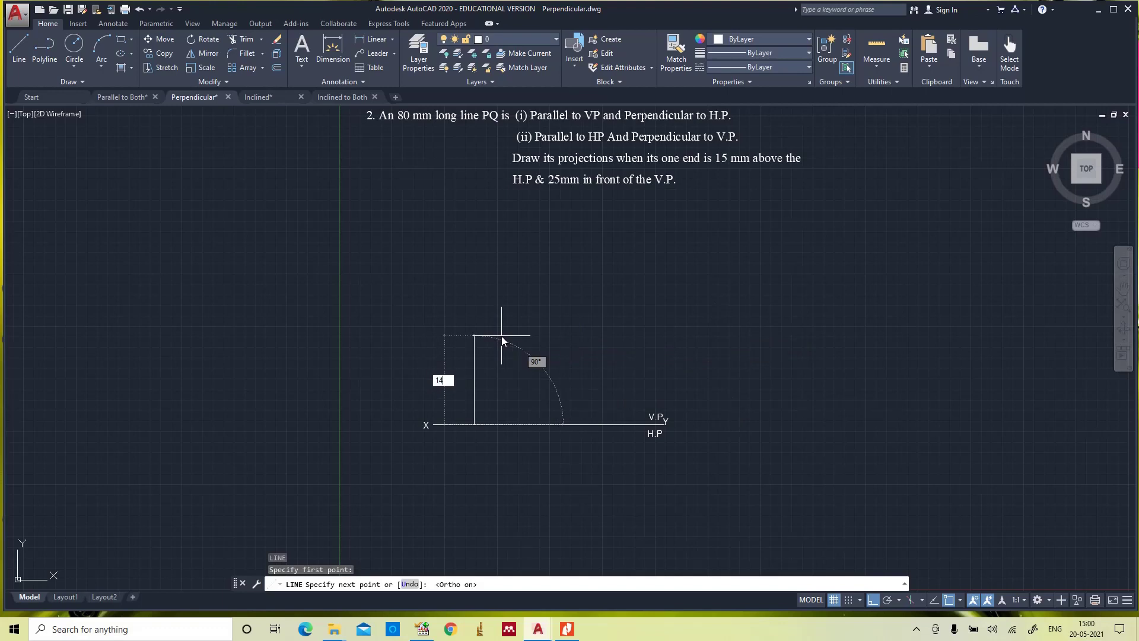
key(BackSpace)
text(5)
key(Return)
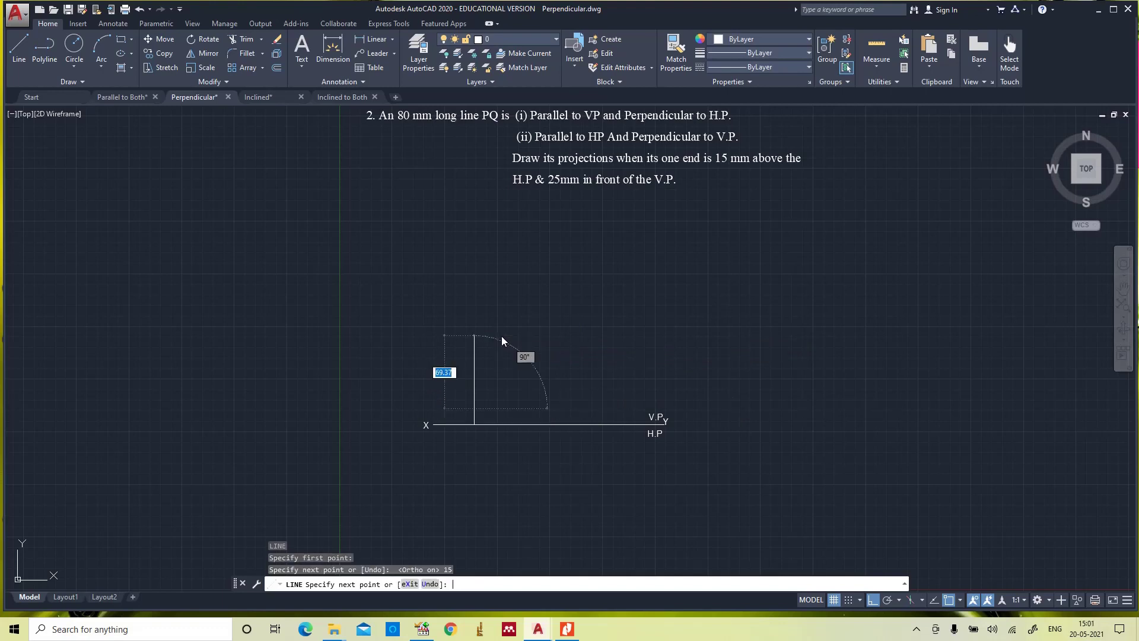
key(Return)
Draw a 25 mm vertical line downward from the point where the 15 mm line meets XY.
key(Return)
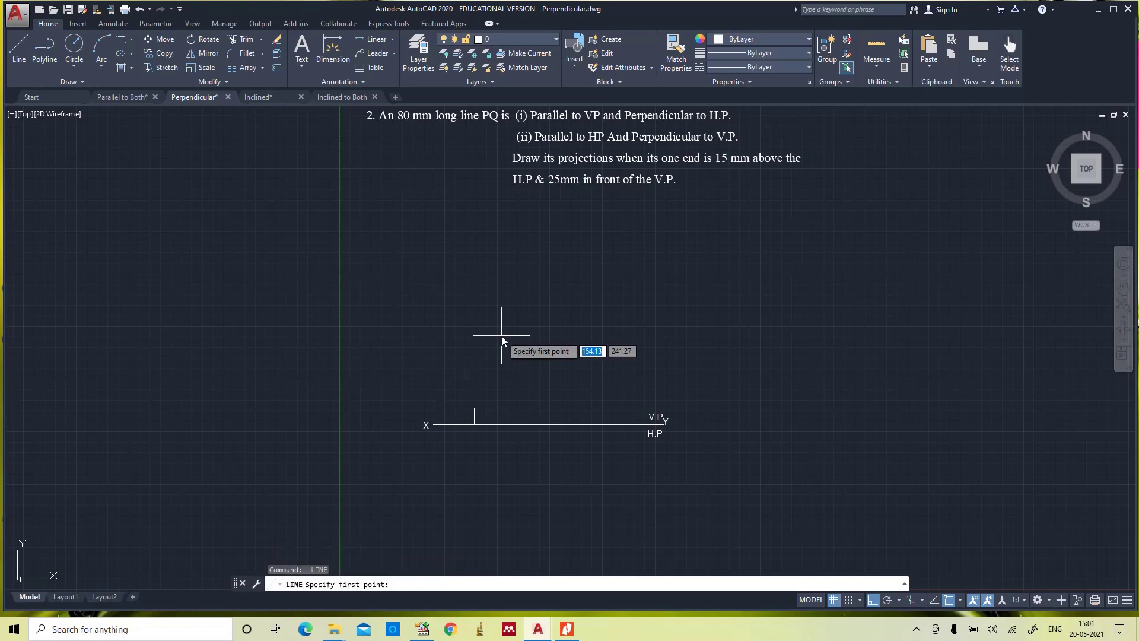
click(474, 425)
text(2)
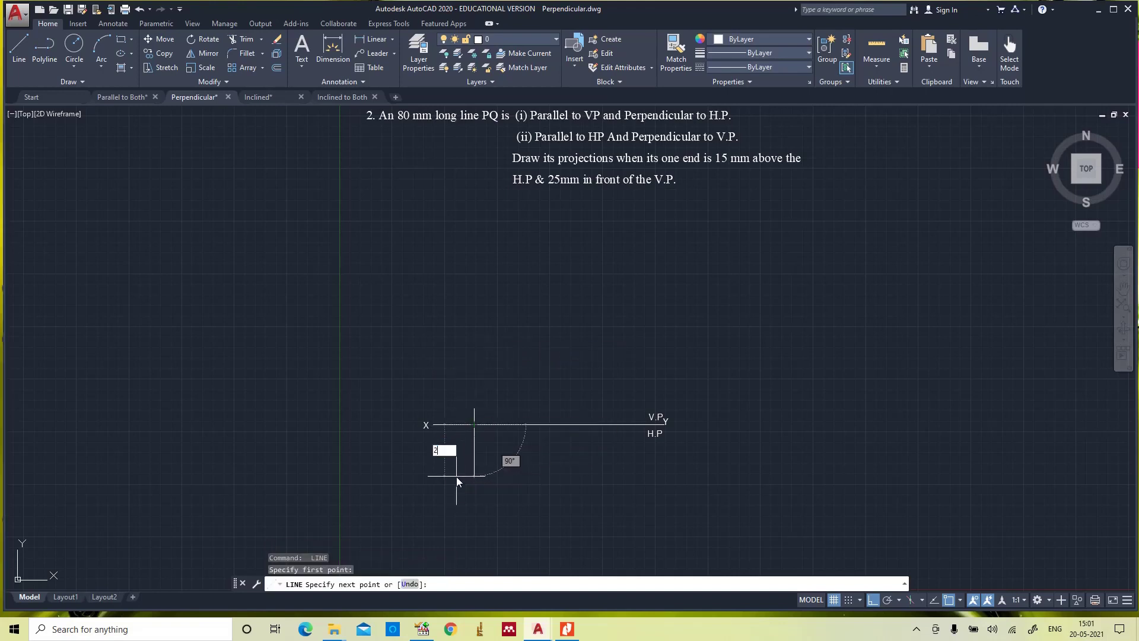
text(5)
key(Return)
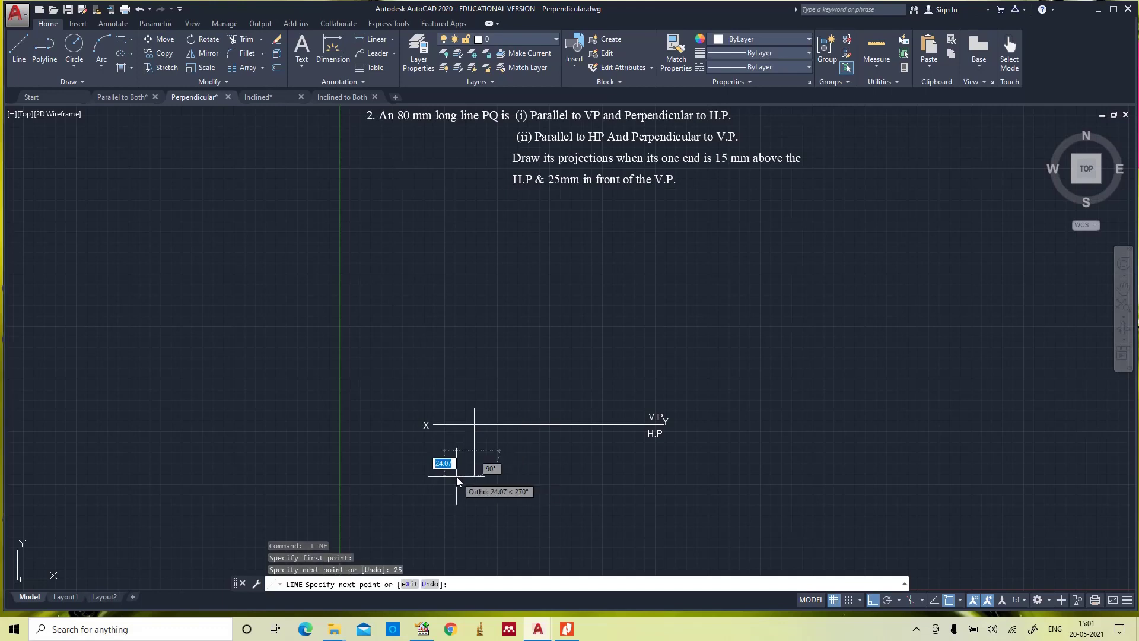
key(Escape)
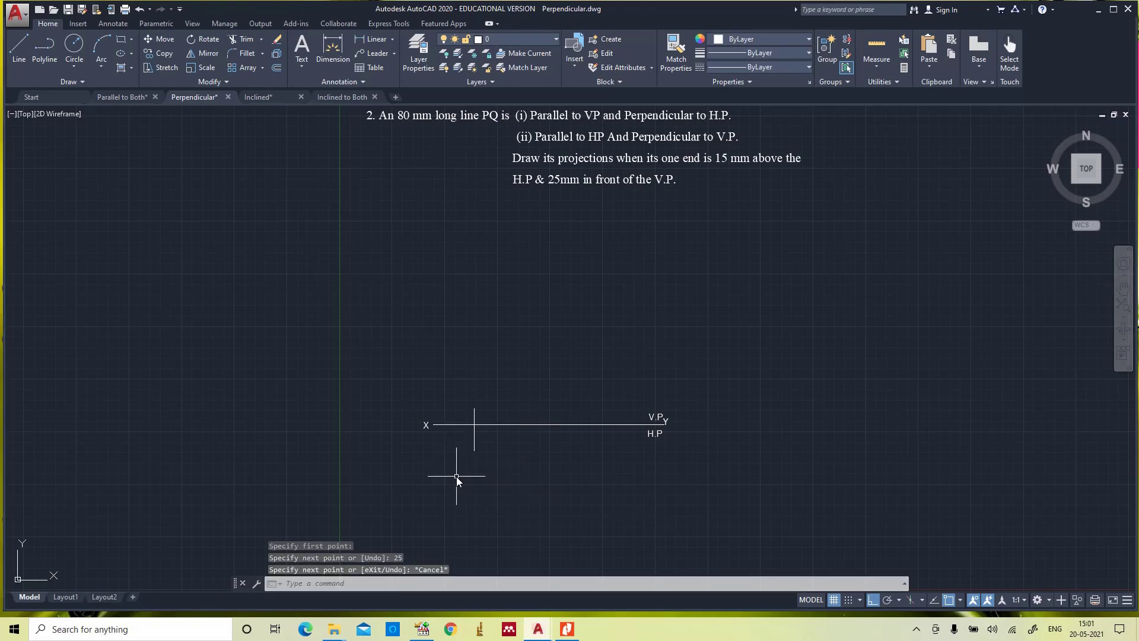
Add a linear dimension to the short vertical line above XY, placed on its X side.
click(376, 39)
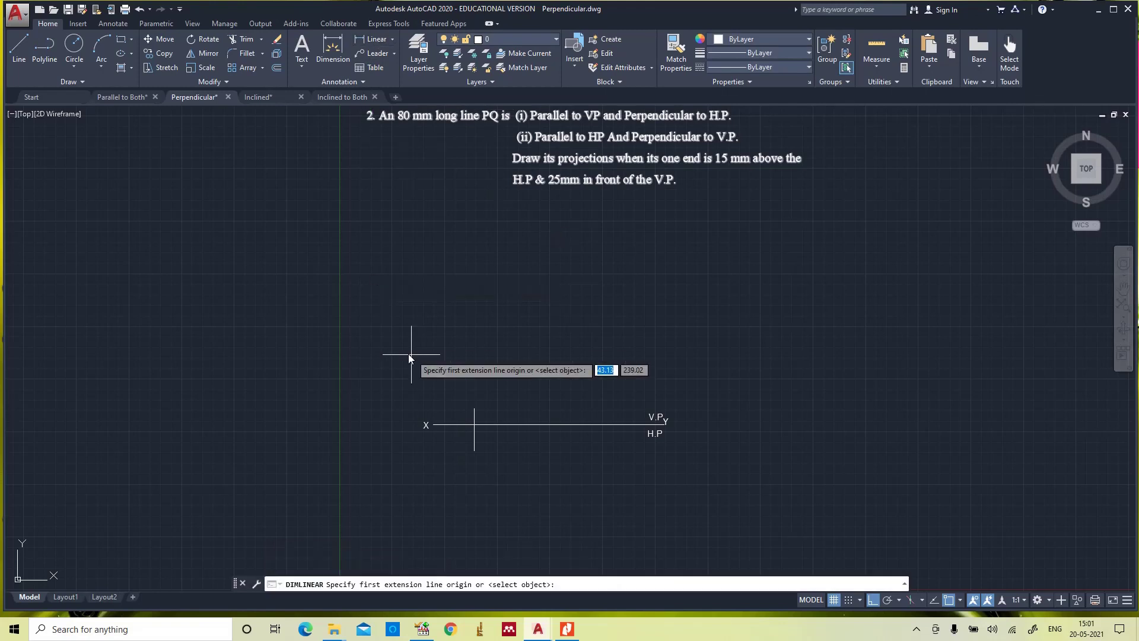
click(474, 408)
click(474, 424)
click(460, 429)
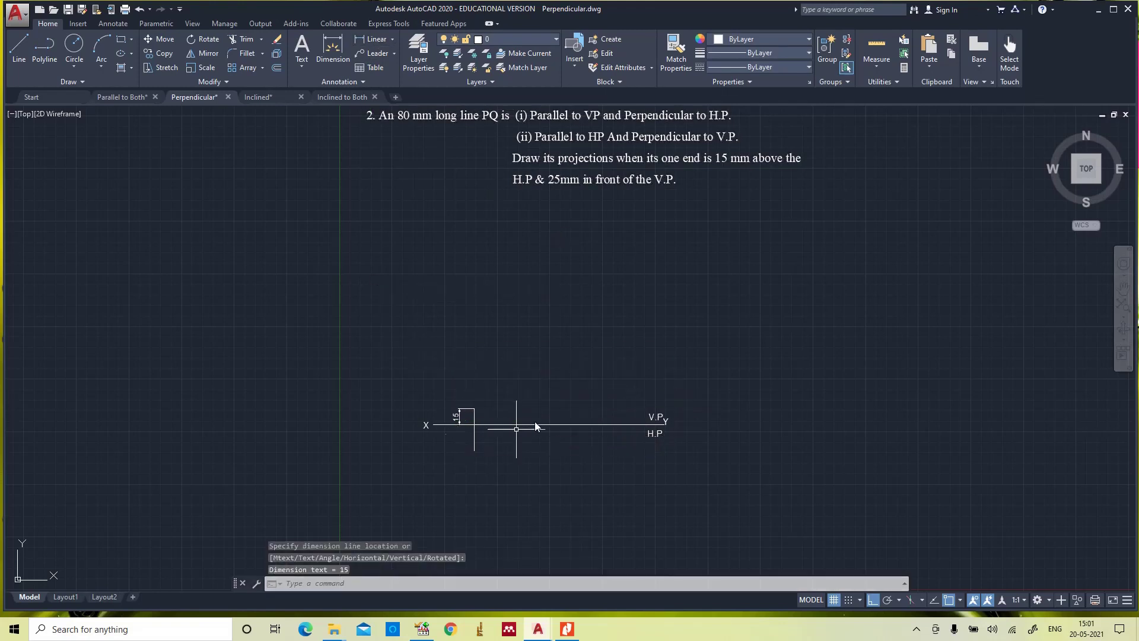
Add a linear dimension to the vertical line below XY, aligned with the dimension above it.
click(377, 40)
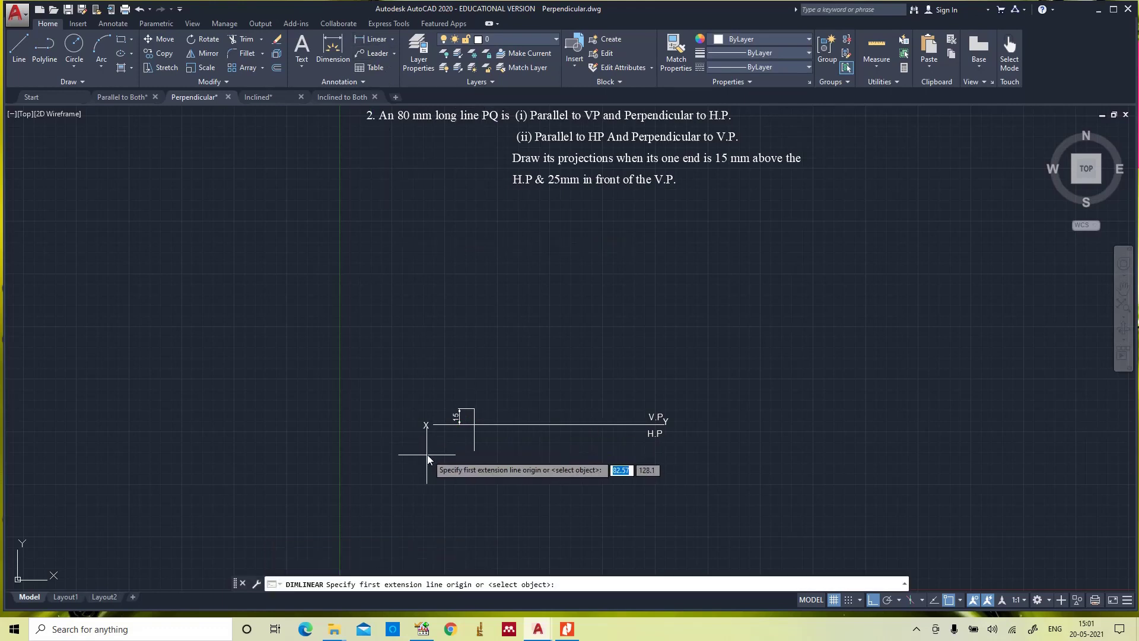
click(474, 425)
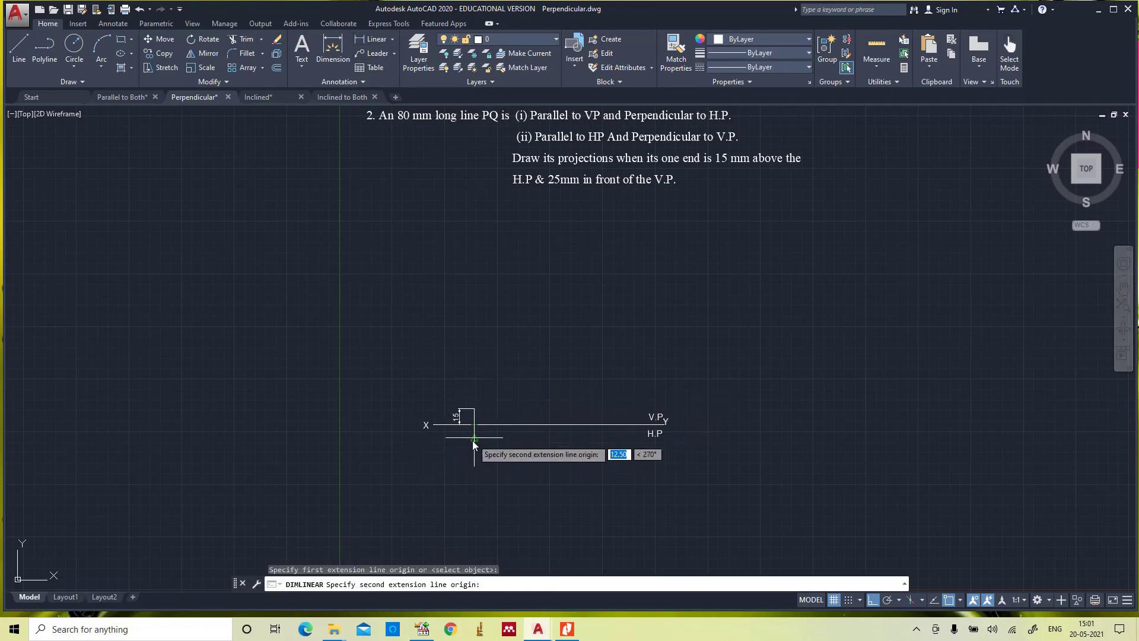
click(474, 450)
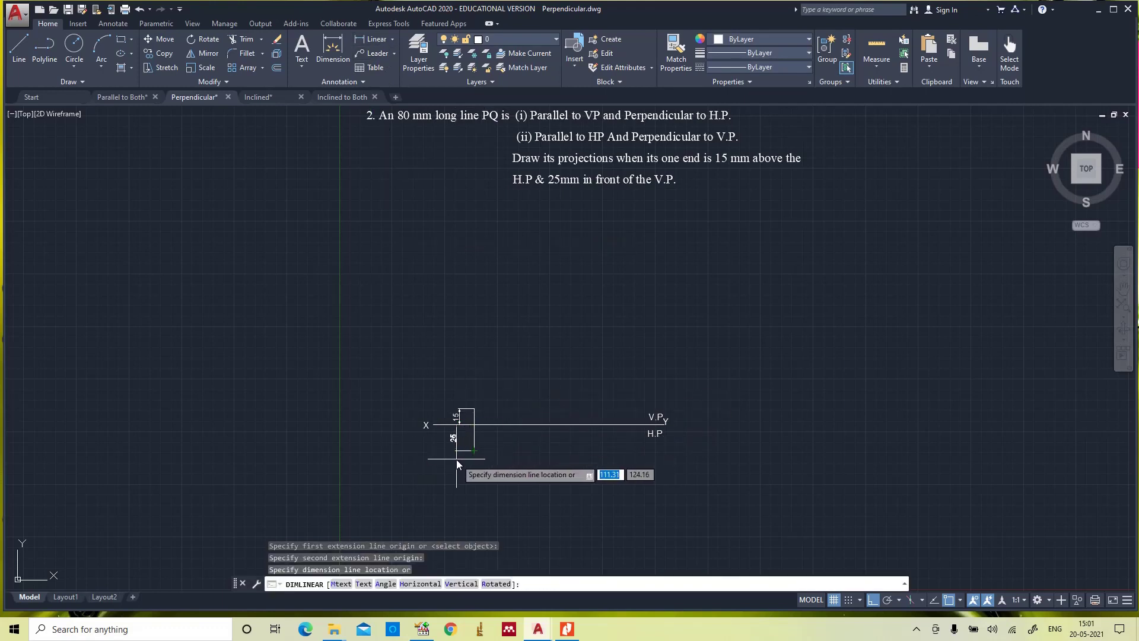
click(459, 458)
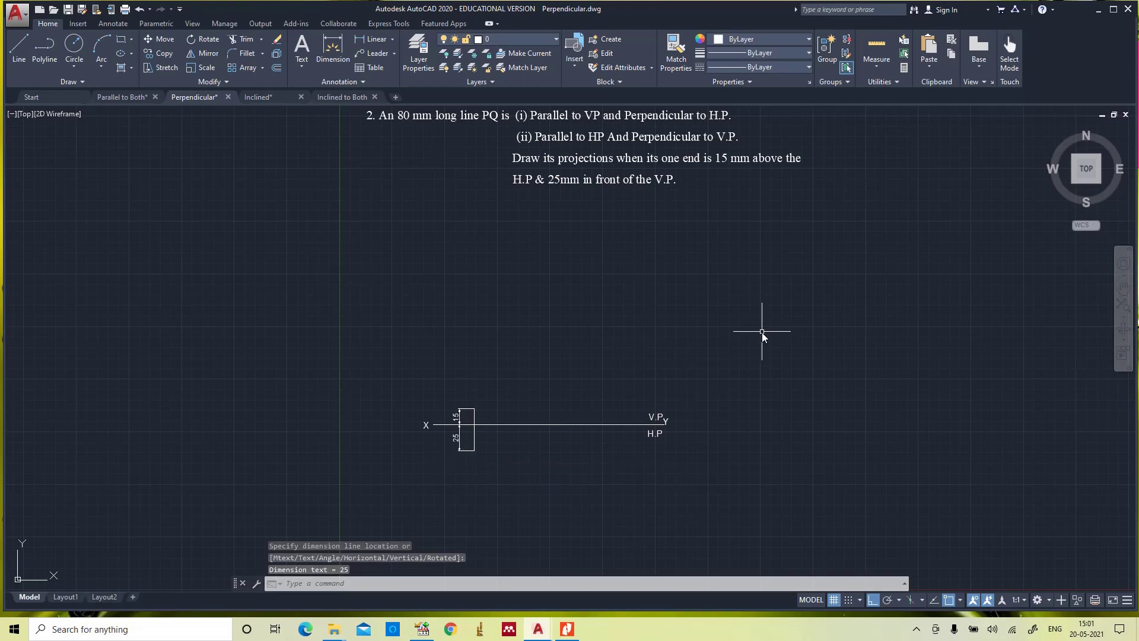
key(Escape)
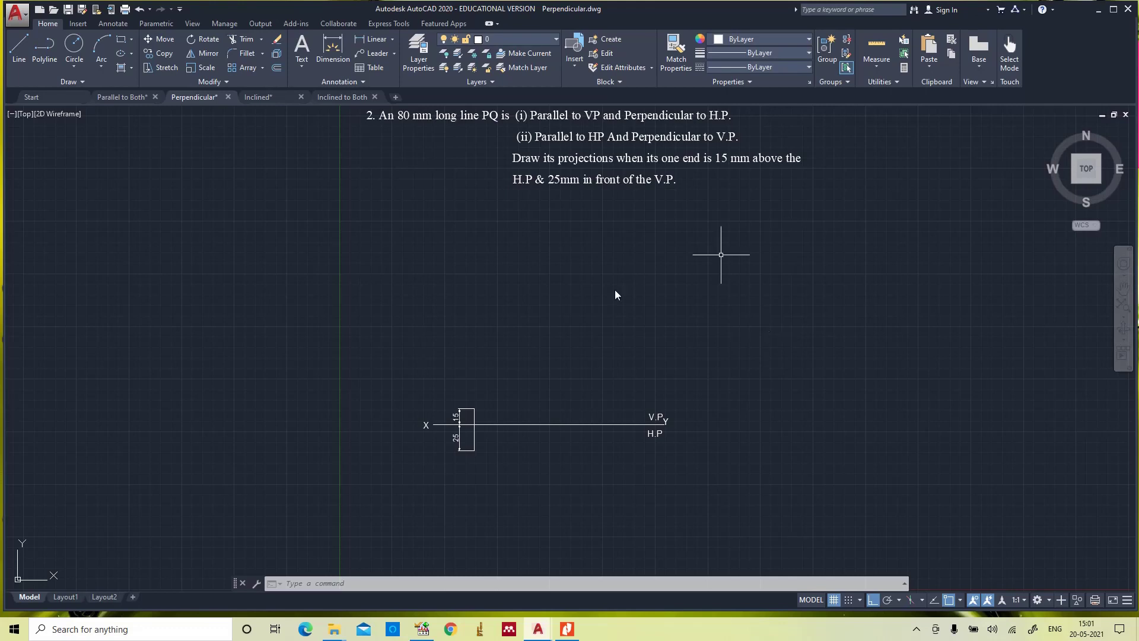
Draw an 80 mm vertical line upward from the upper end of the 15 mm line as the front view.
key(Return)
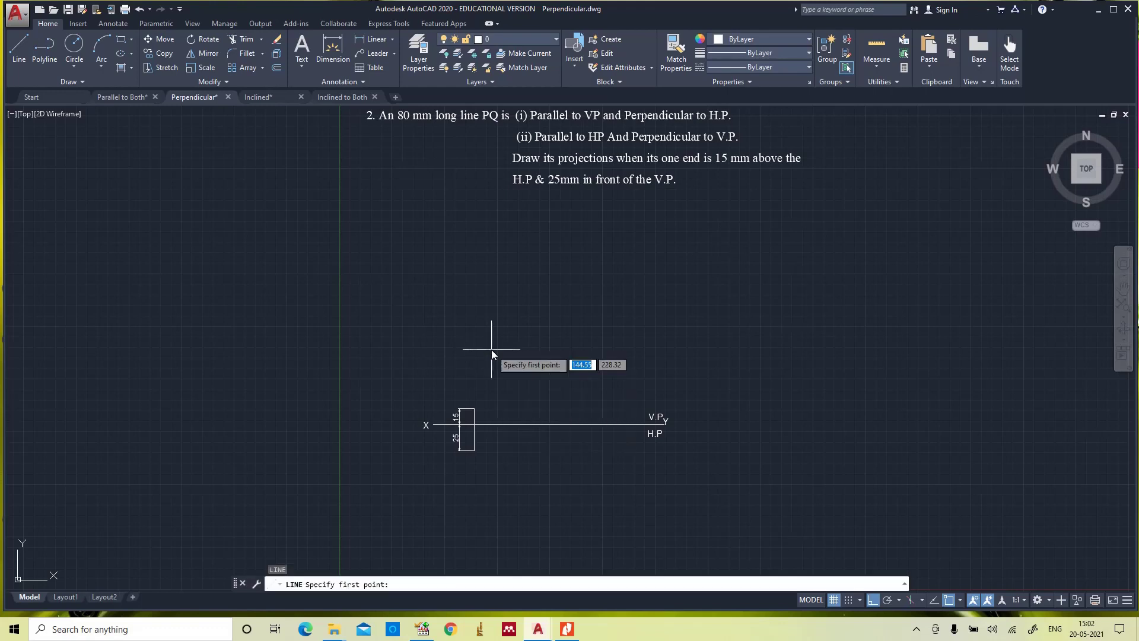
click(475, 408)
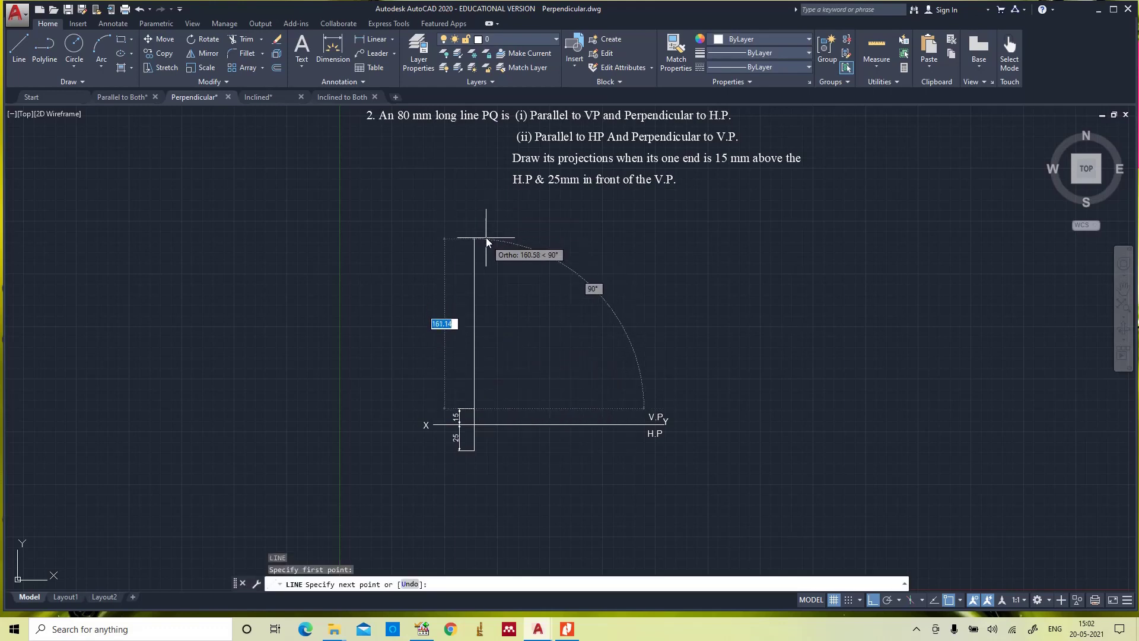
text(80)
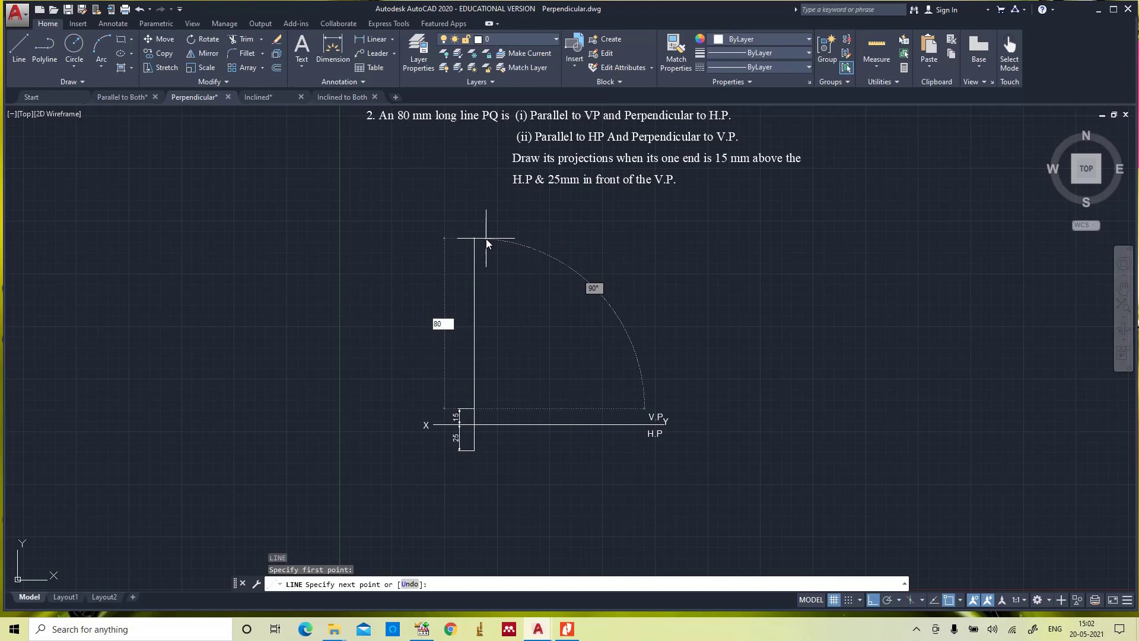
key(Return)
key(Escape)
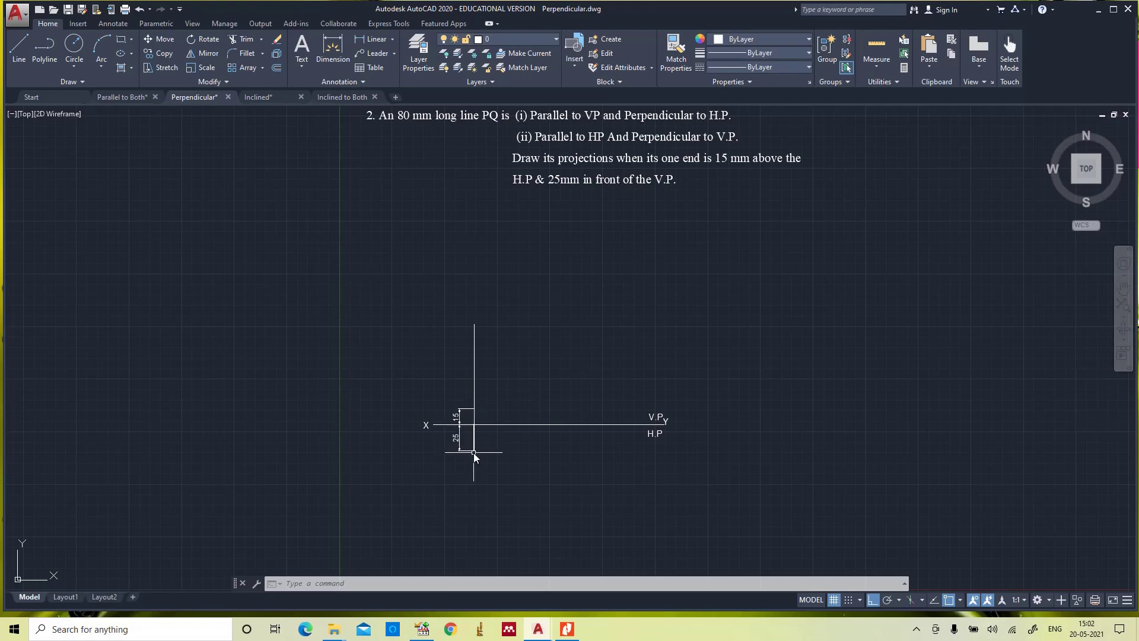
Place a donut with inside diameter 0 and outside diameter 3 at the lower end of the 25 mm line.
text(do)
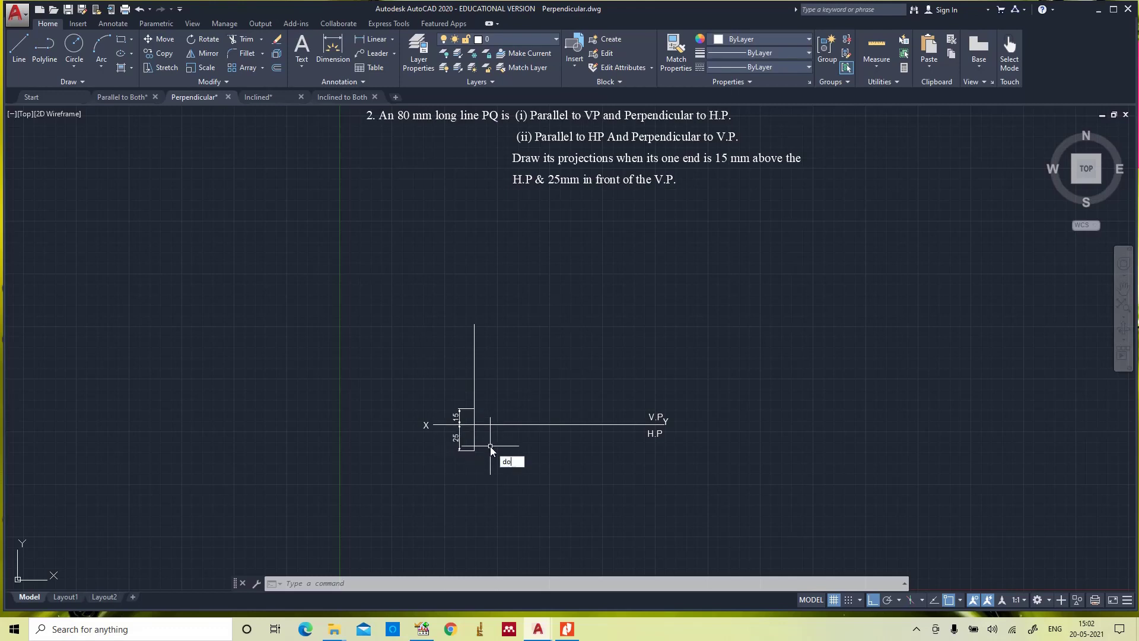
key(Return)
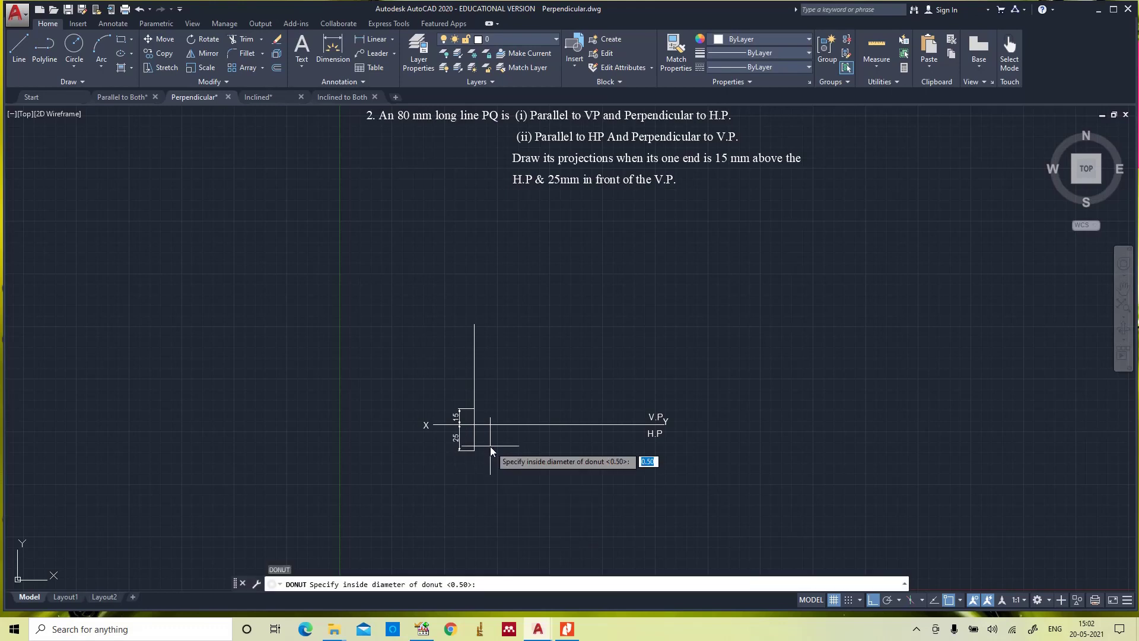
text(0)
key(Return)
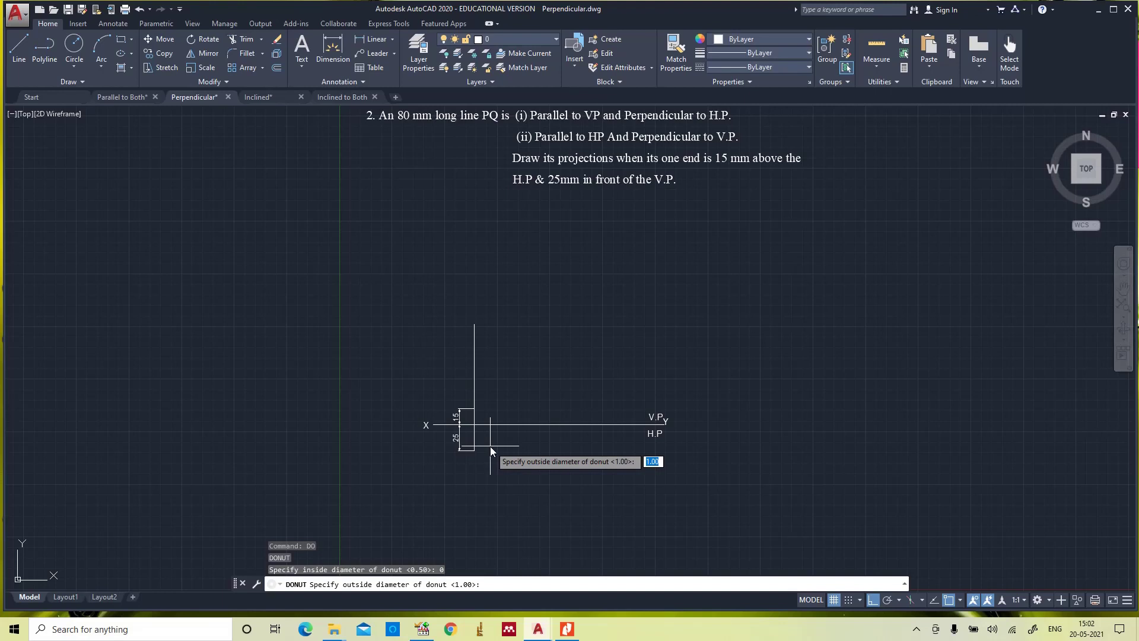
text(3)
key(Return)
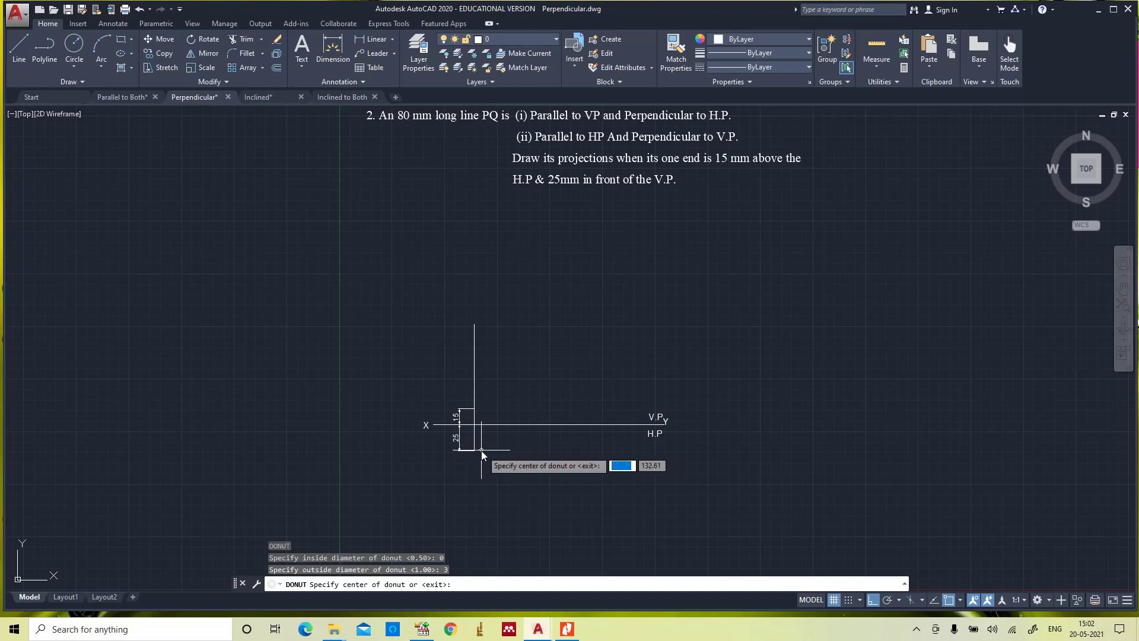
click(474, 451)
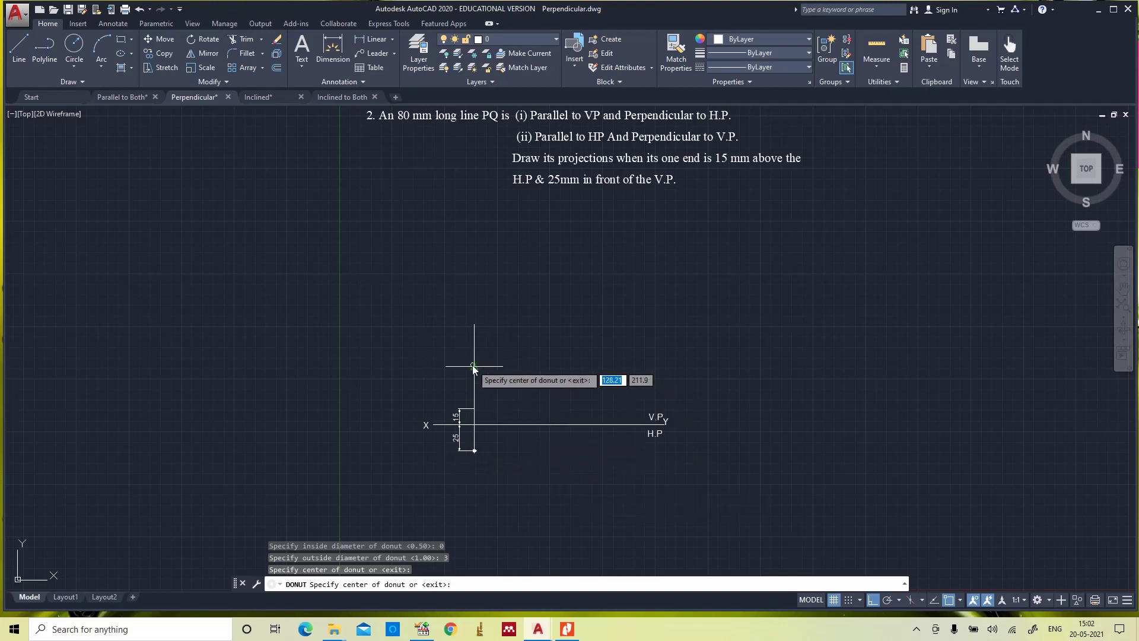
key(Escape)
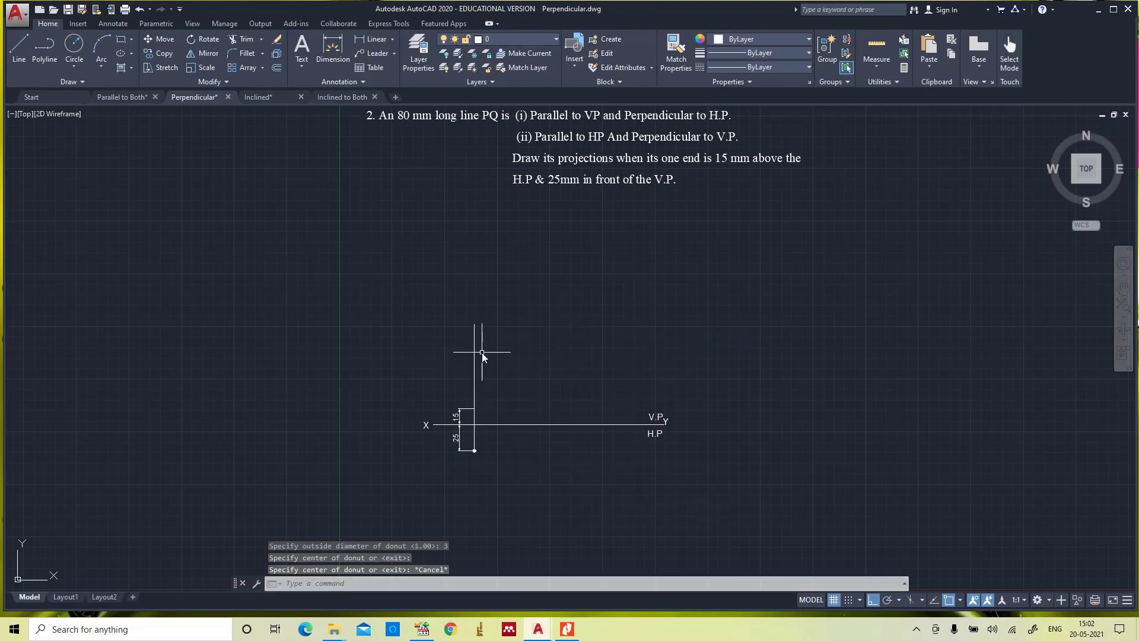
Set the 80 mm line and the donut to 0.35 mm lineweight and red colour.
click(474, 352)
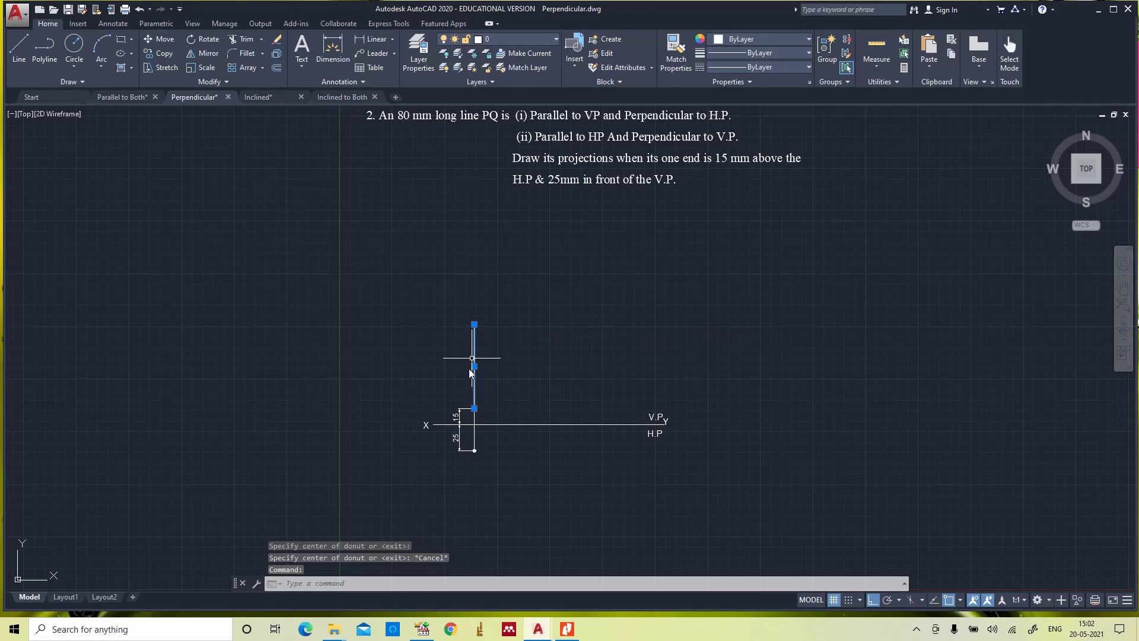
click(475, 450)
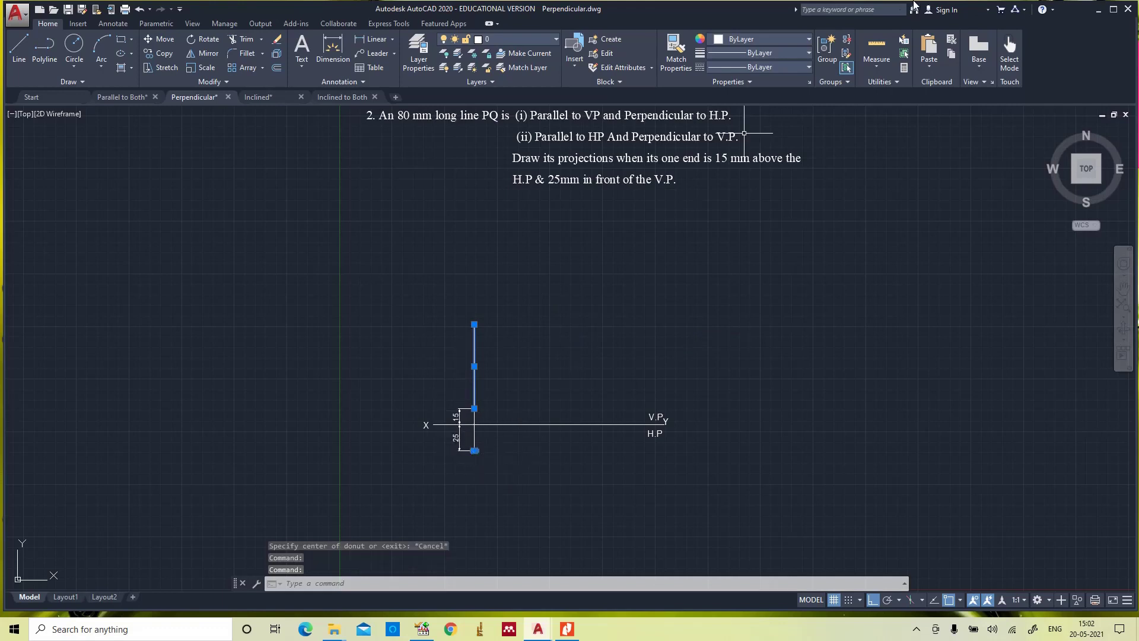
click(779, 55)
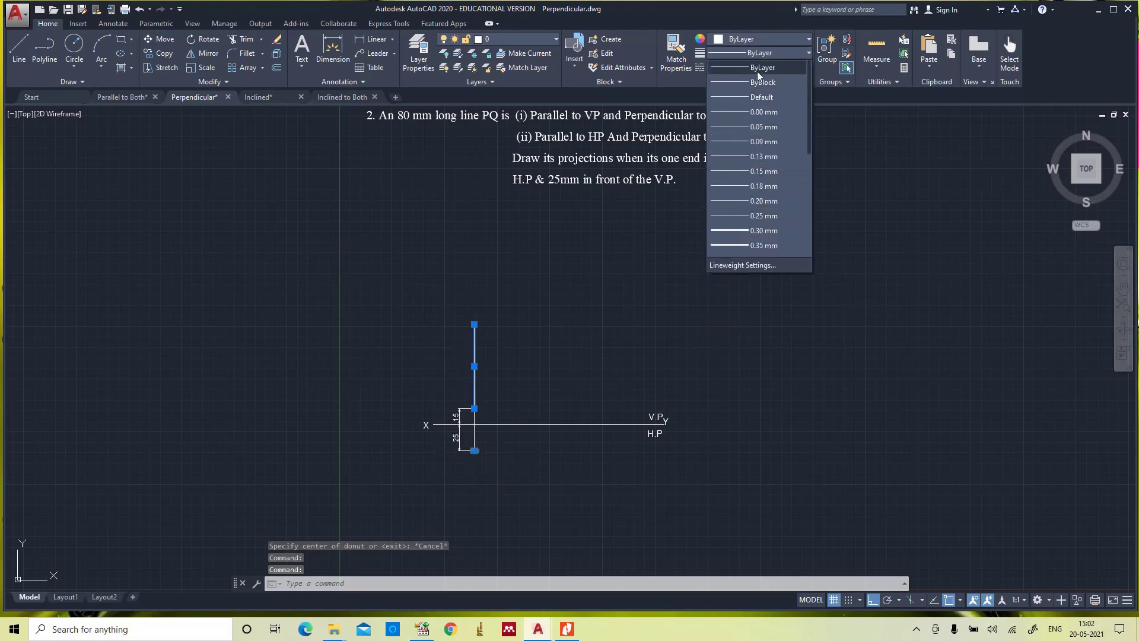
click(747, 243)
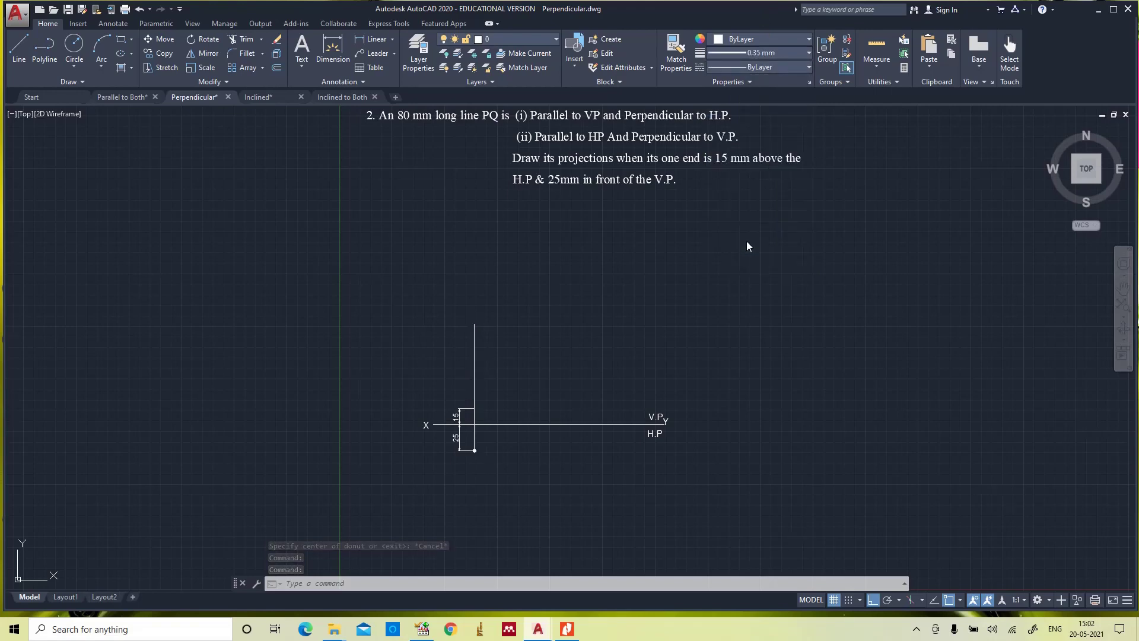
click(765, 40)
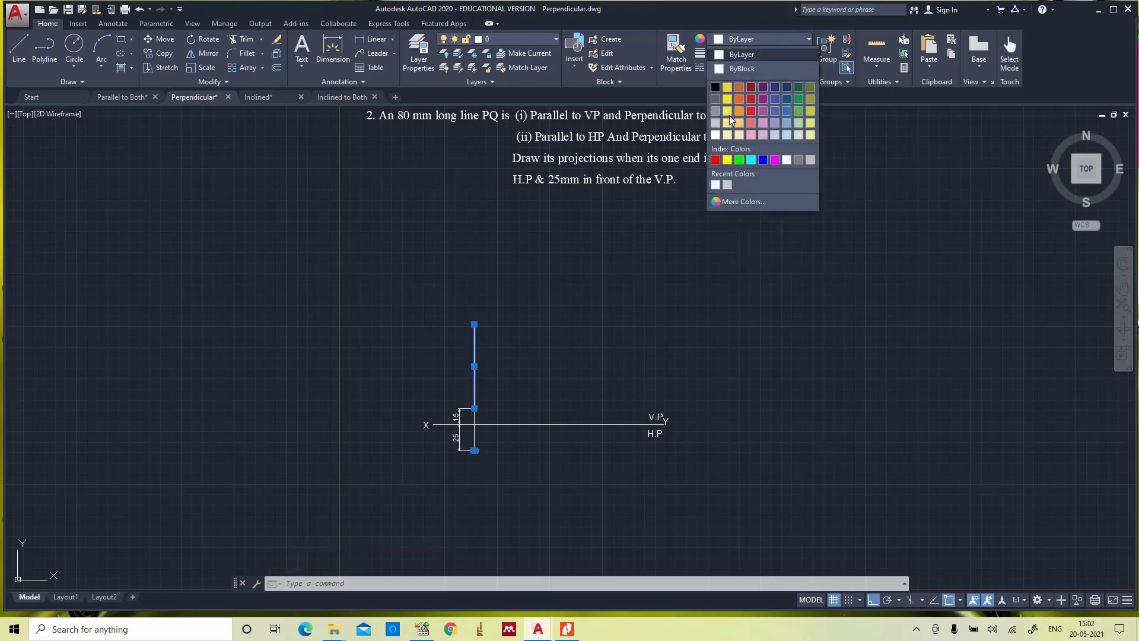
click(716, 160)
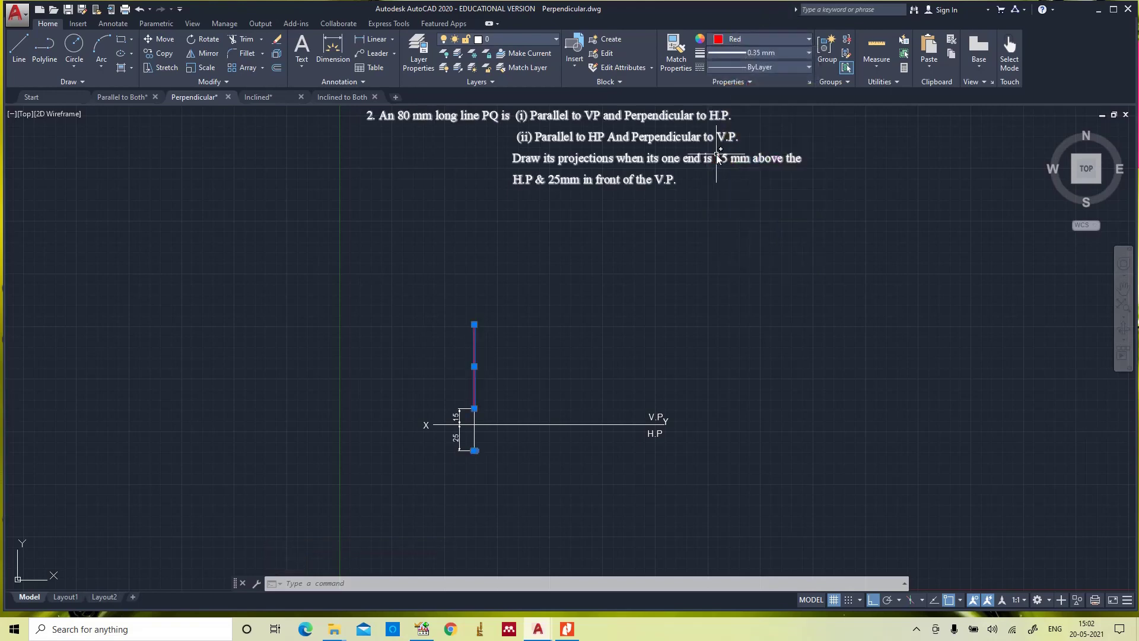
Turn on the display of lineweights in the lineweight settings.
click(773, 52)
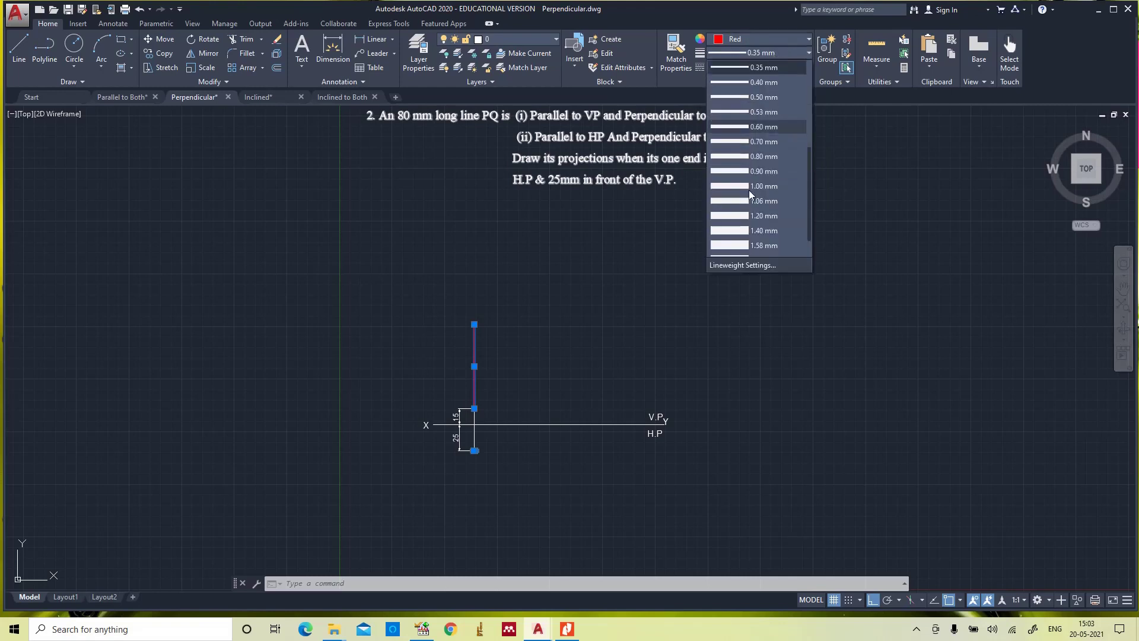
click(726, 265)
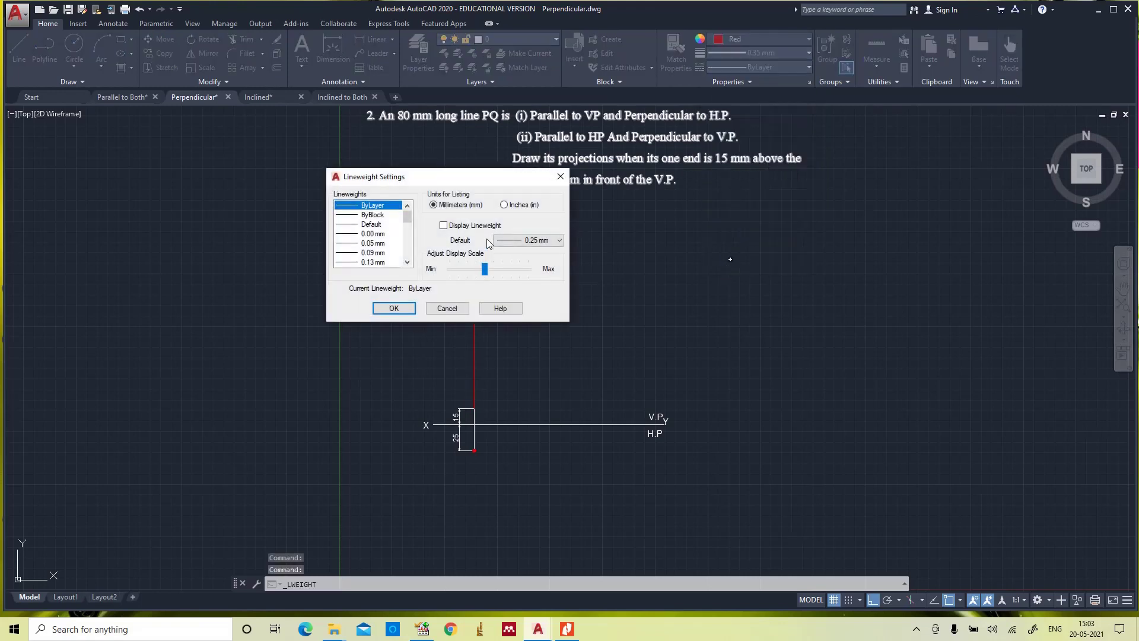
click(490, 227)
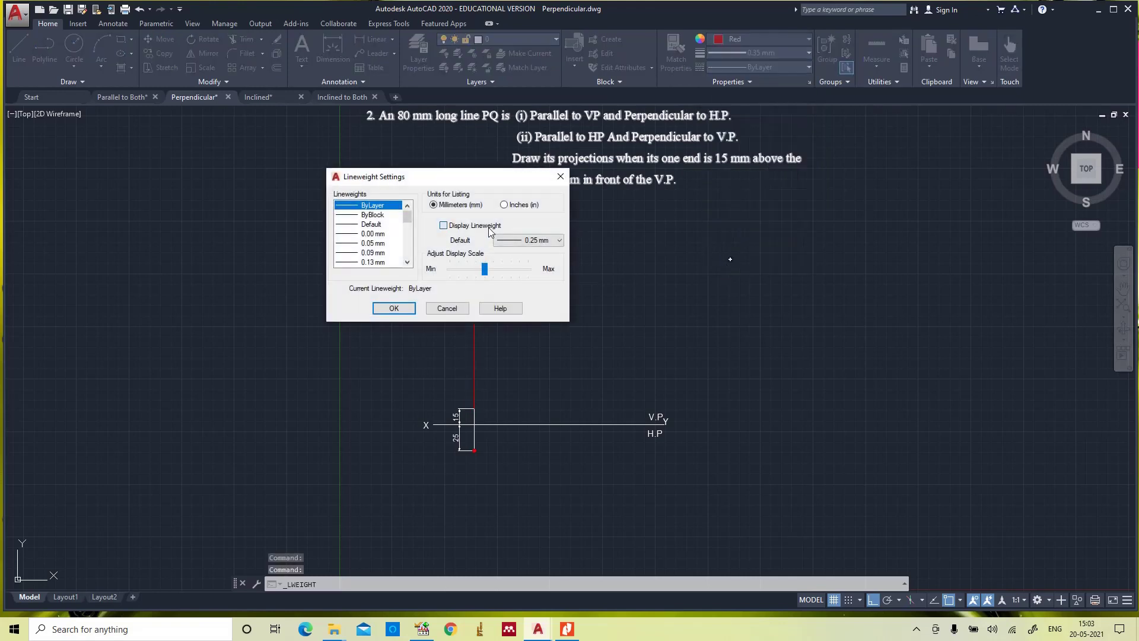
click(393, 308)
text(z)
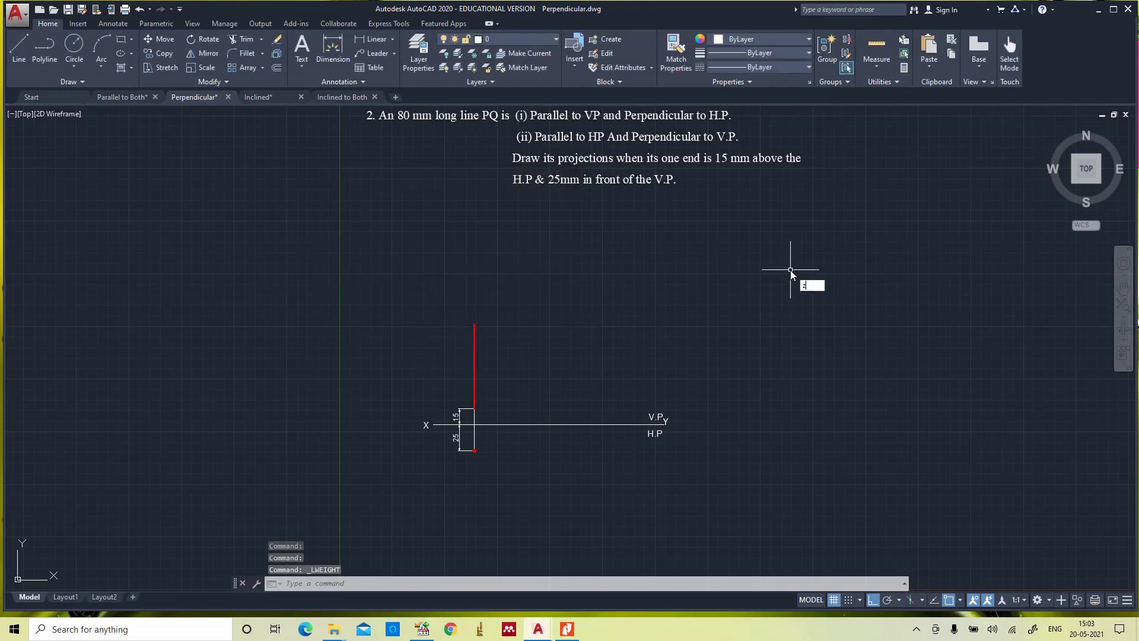
key(Return)
text(a)
key(Return)
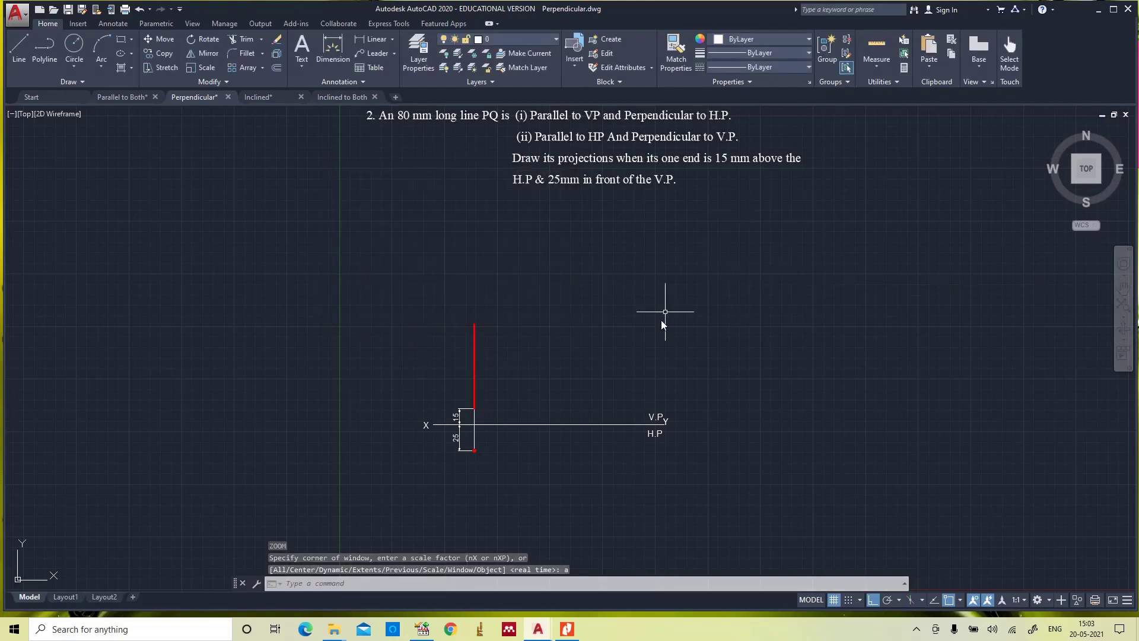
key(Escape)
scroll(436, 515, up, 2)
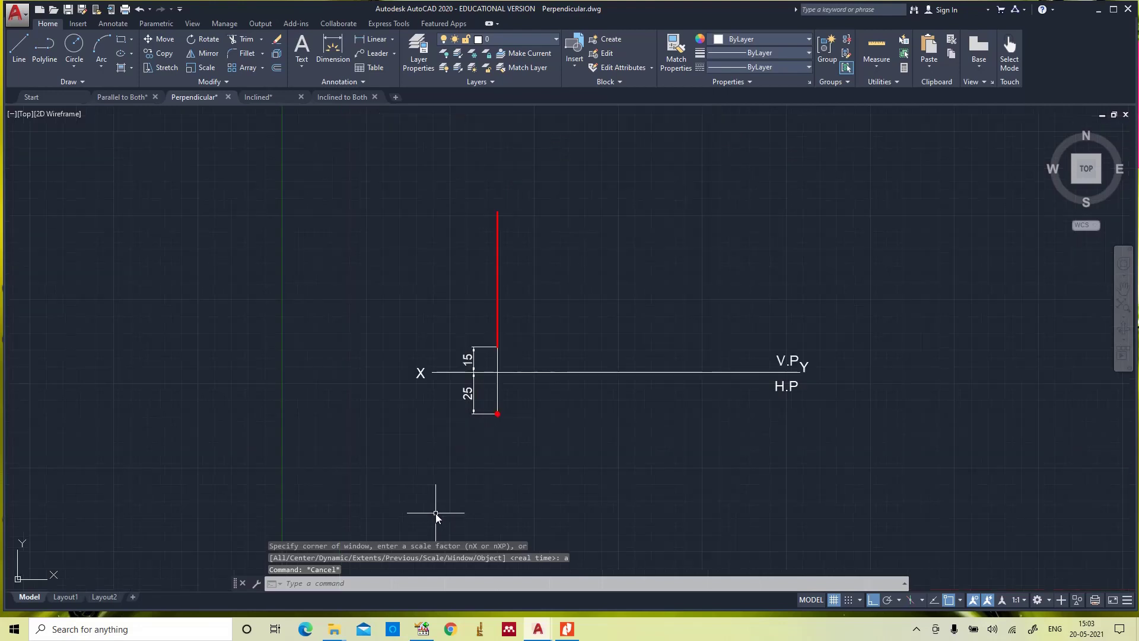
scroll(436, 515, up, 2)
scroll(688, 248, down, 2)
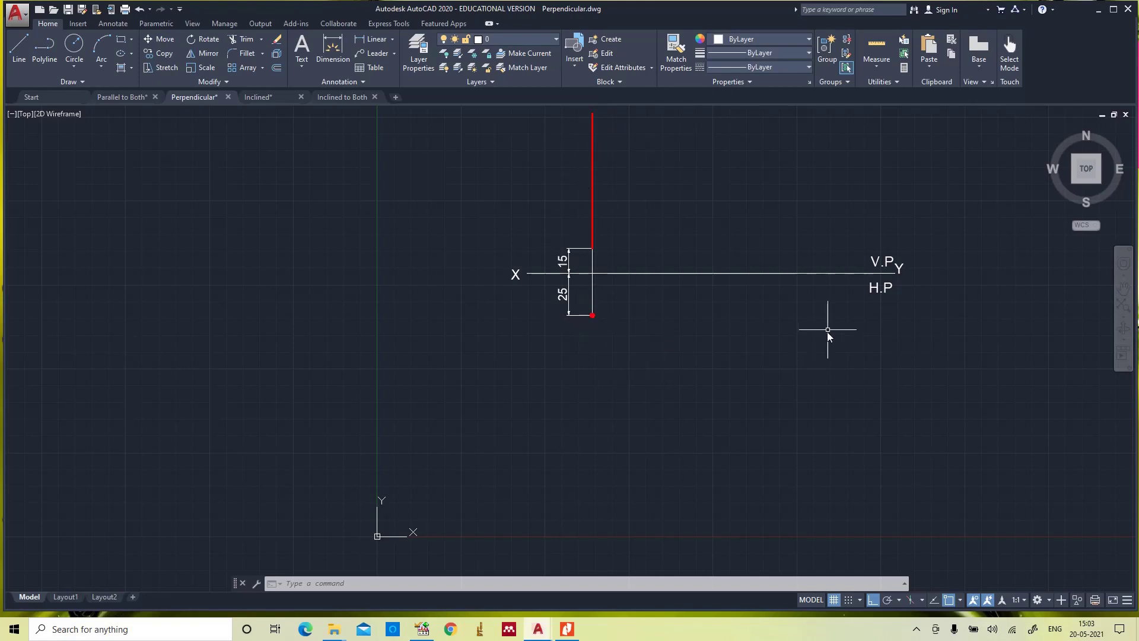
Add a linear dimension to the red vertical front-view line, aligned with the dimensions below it.
text(z)
key(Return)
text(a)
key(Return)
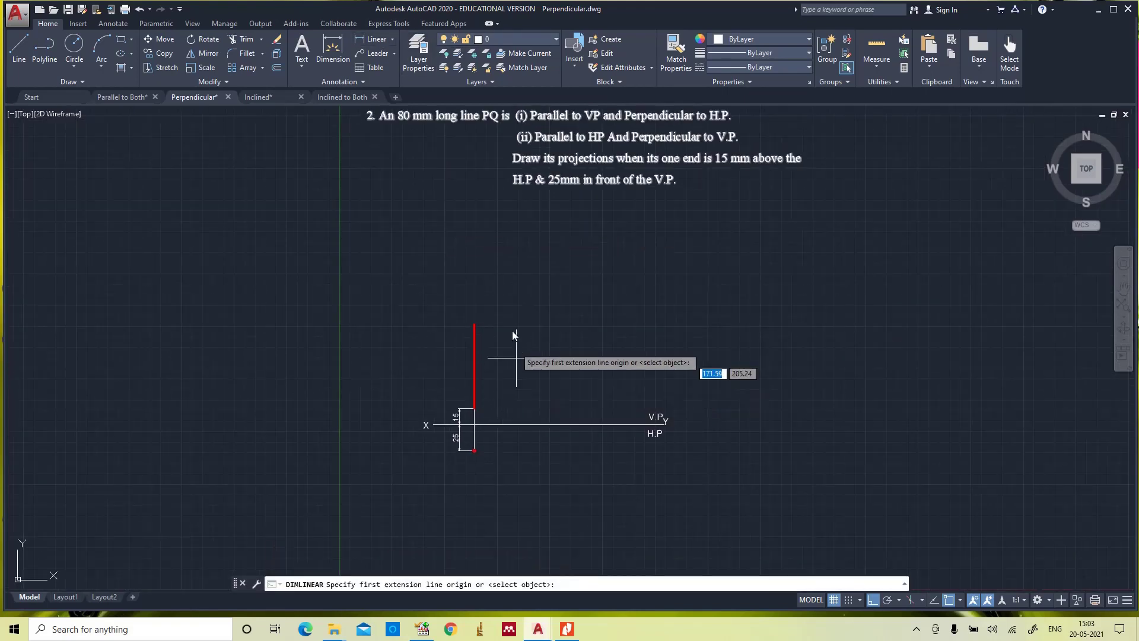
click(475, 326)
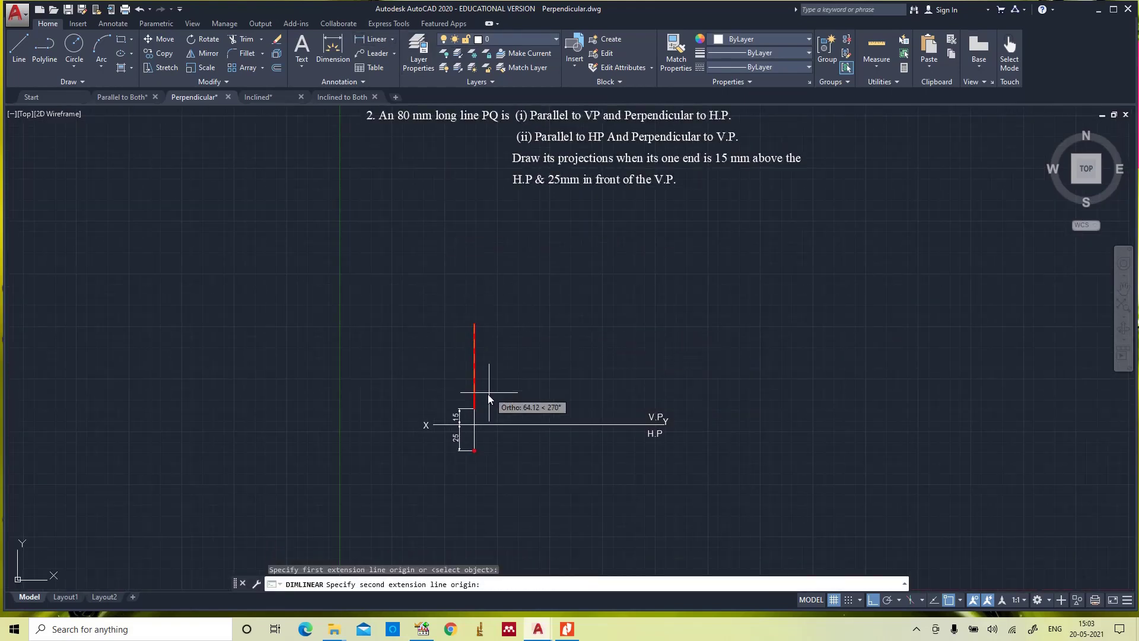
click(474, 408)
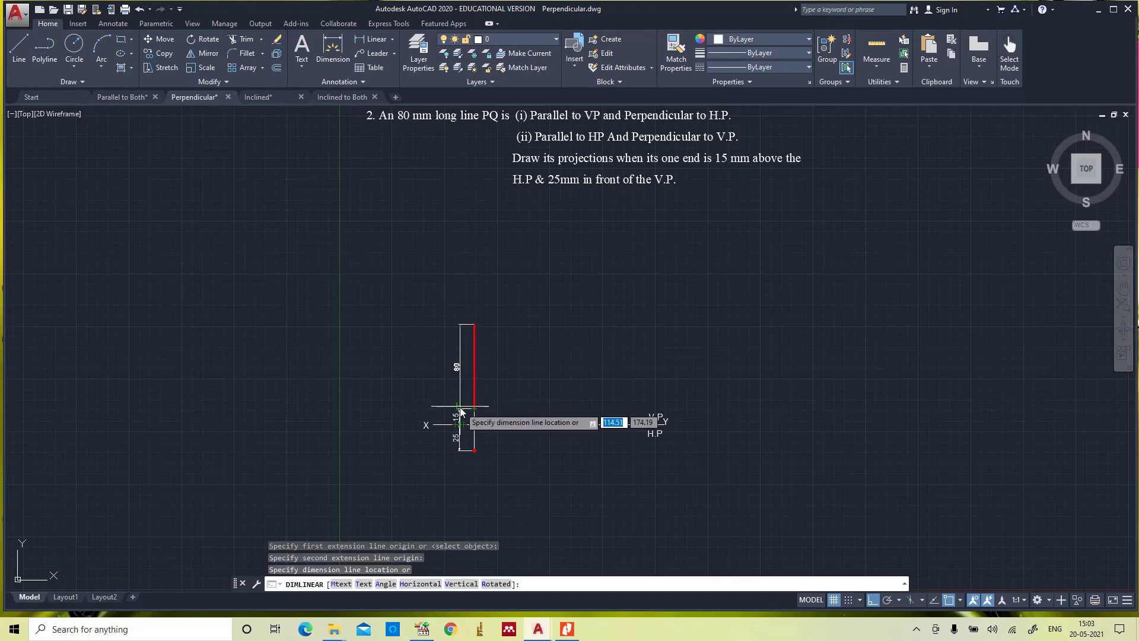
click(461, 411)
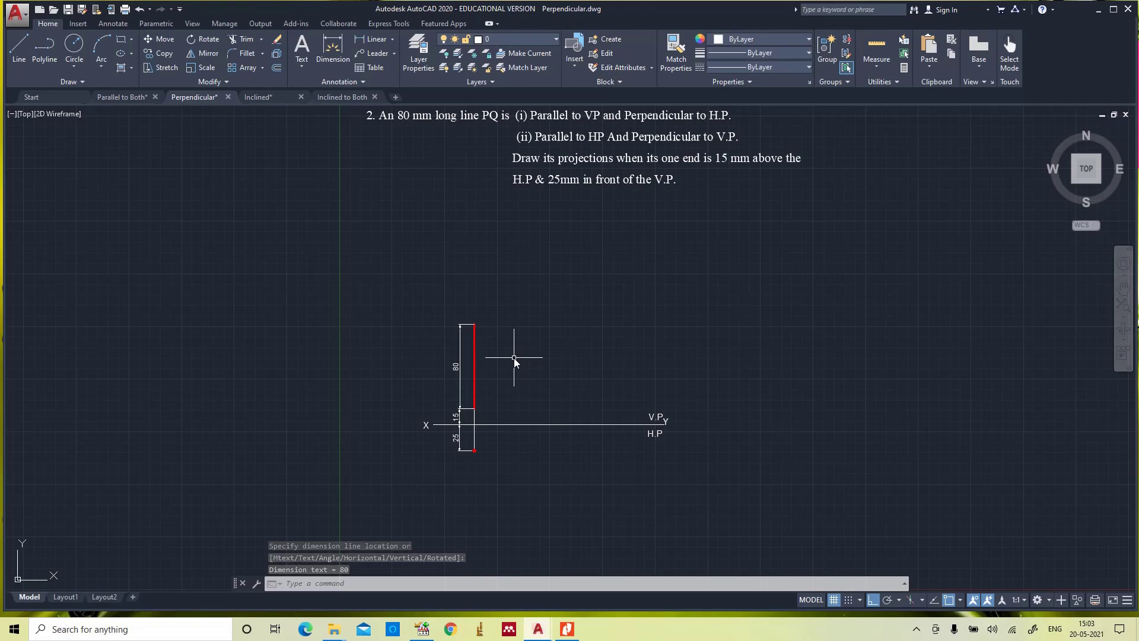
Label the upper end of the red line p' with single-line text of height 6 and rotation 0.
text(text)
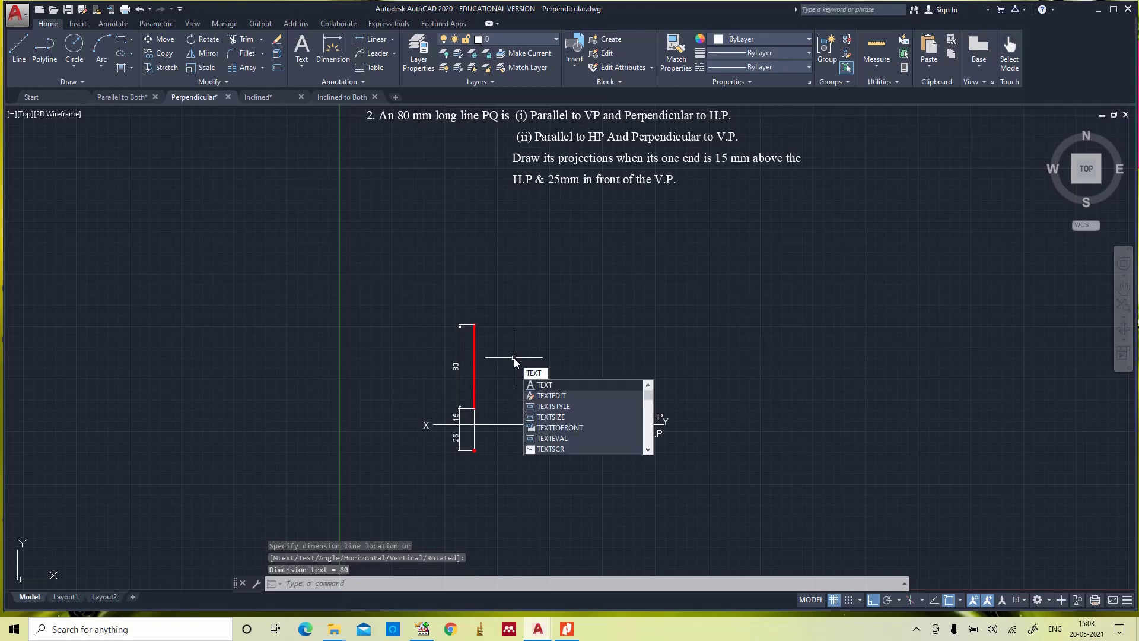
key(Return)
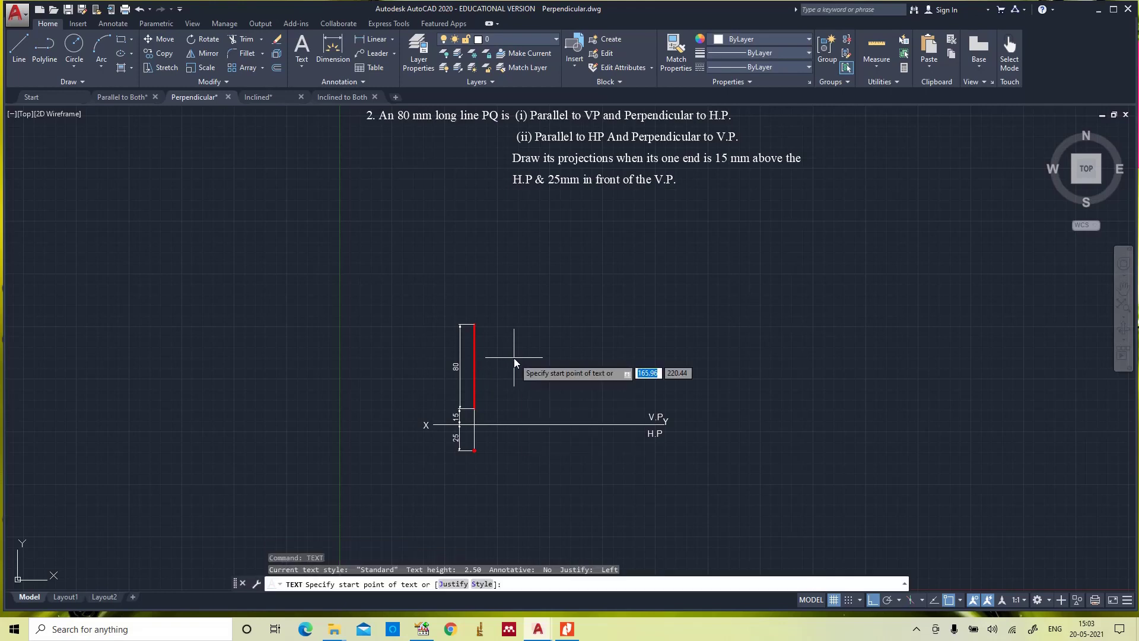
click(484, 322)
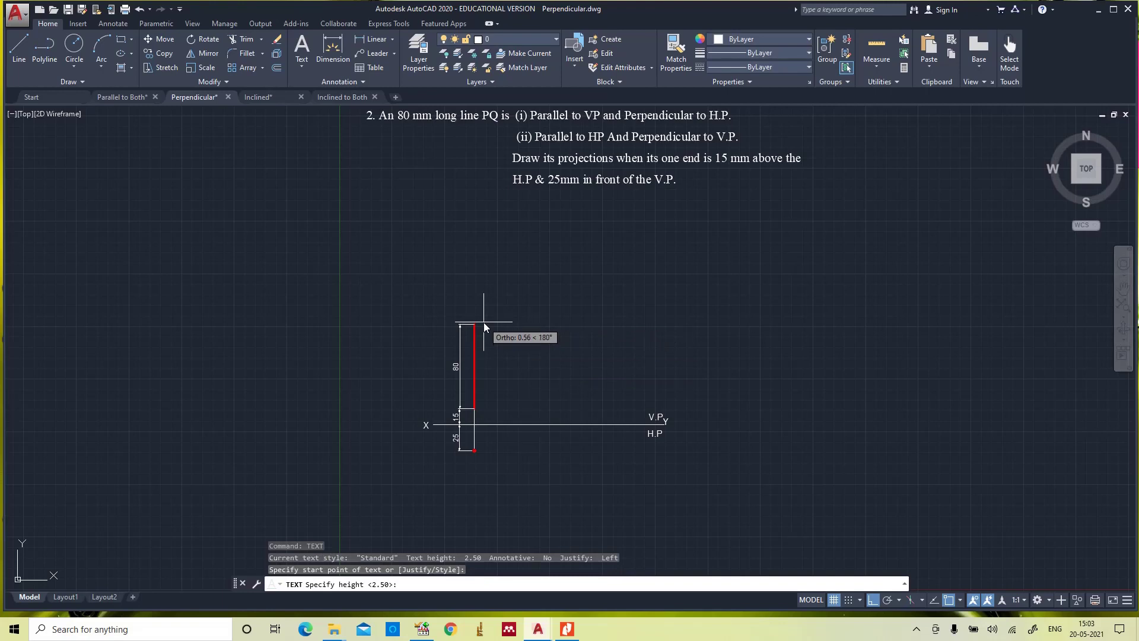
text(6)
key(Return)
text(0)
key(Return)
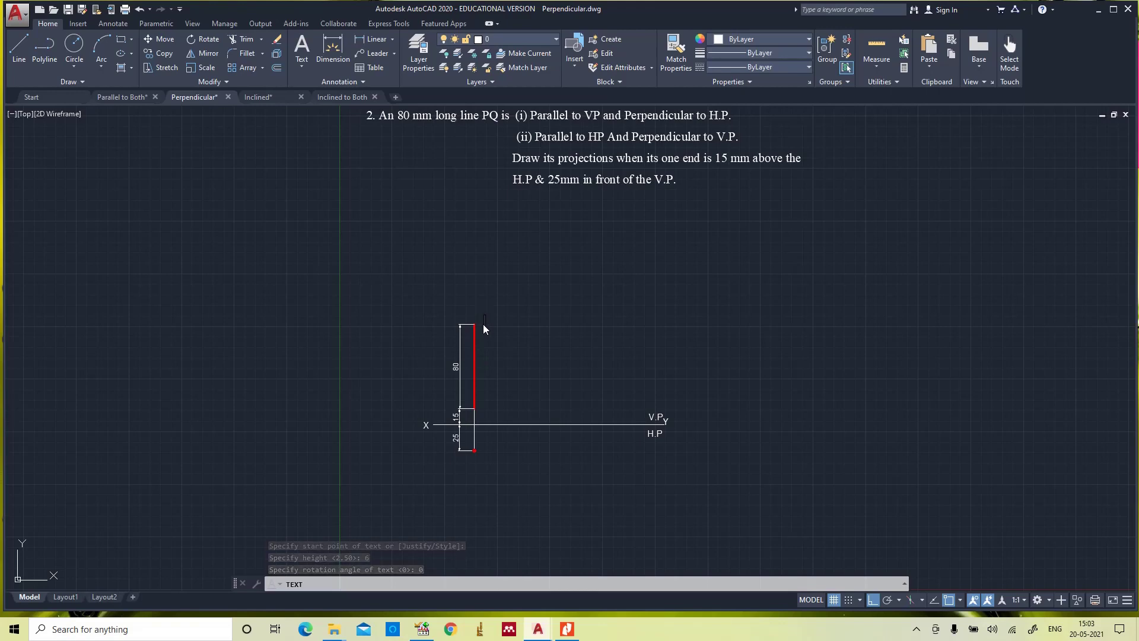
text(p')
Label the lower end of the red line q' and the red dot below XY p(q).
click(481, 406)
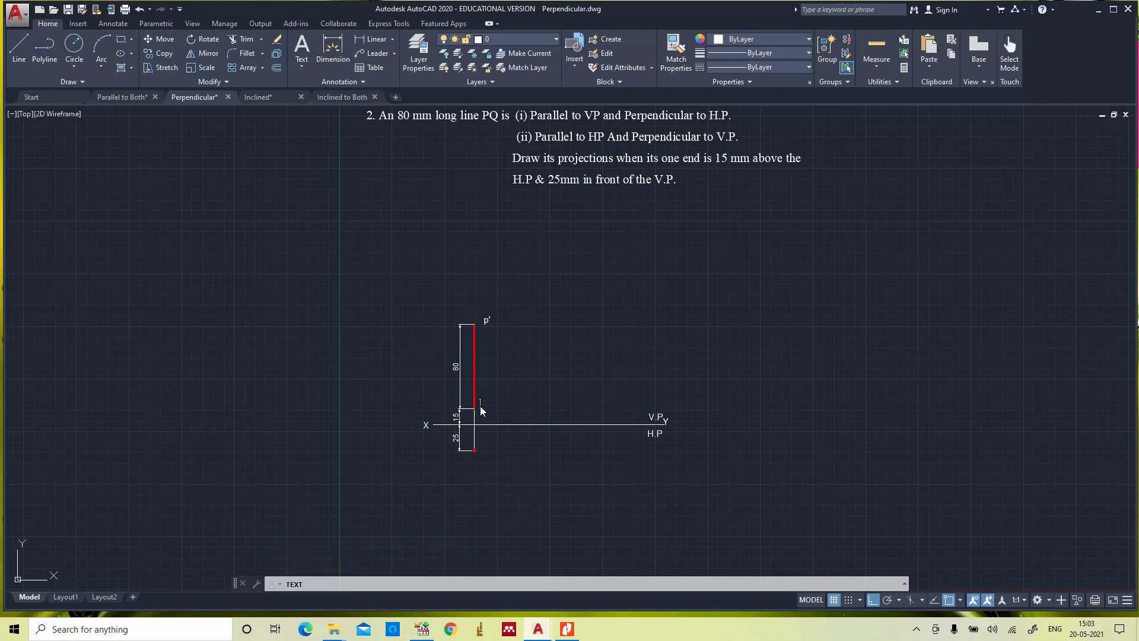
text(q)
click(484, 456)
text())
click(743, 450)
key(Return)
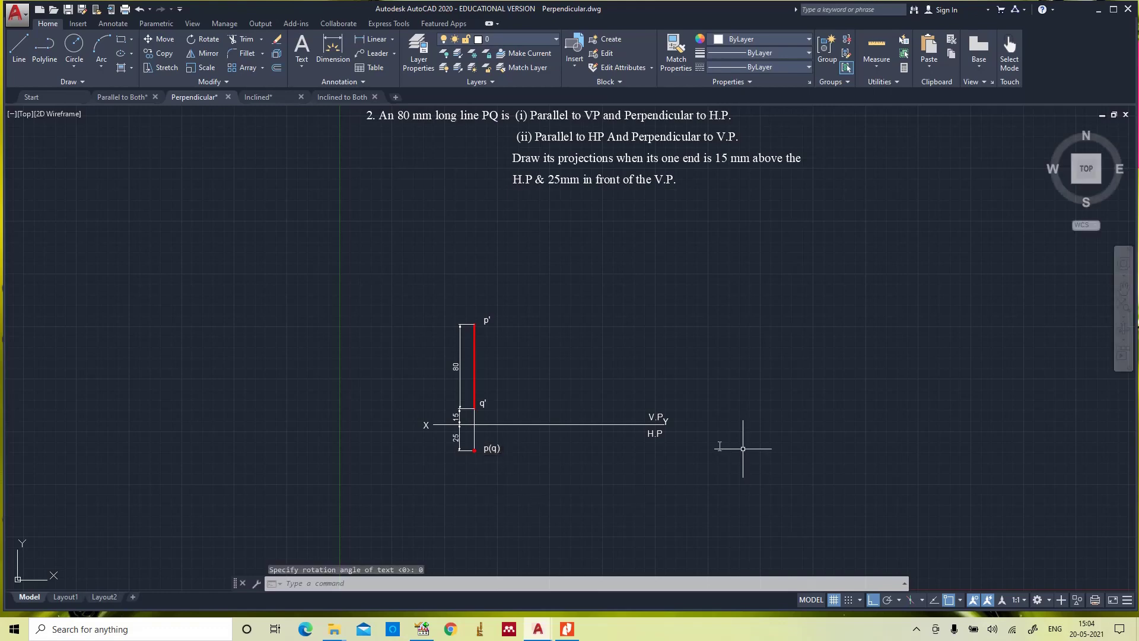
key(Return)
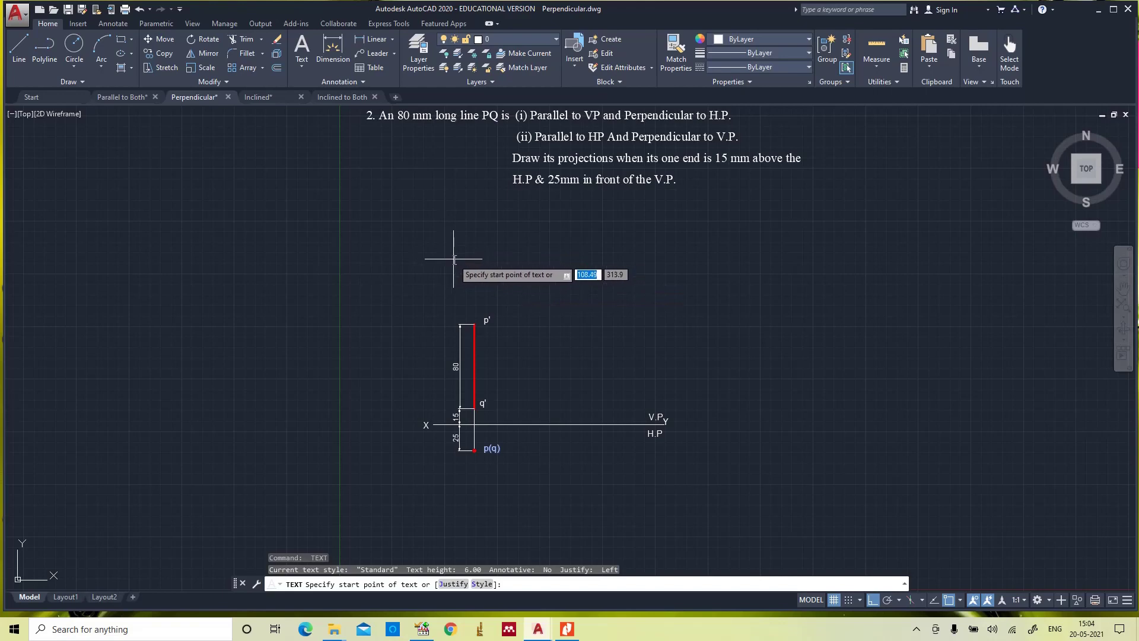
key(Escape)
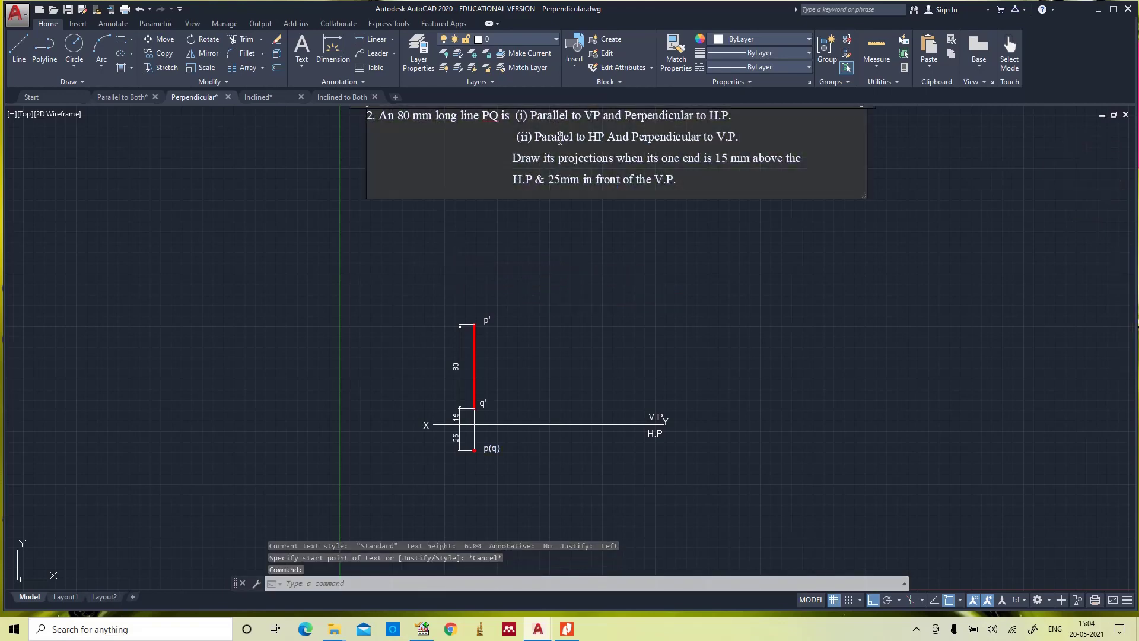
Copy "(i) Parallel to VP and Perpendicular to H.P." from the problem statement and paste it as a heading above the front view.
double_click(560, 136)
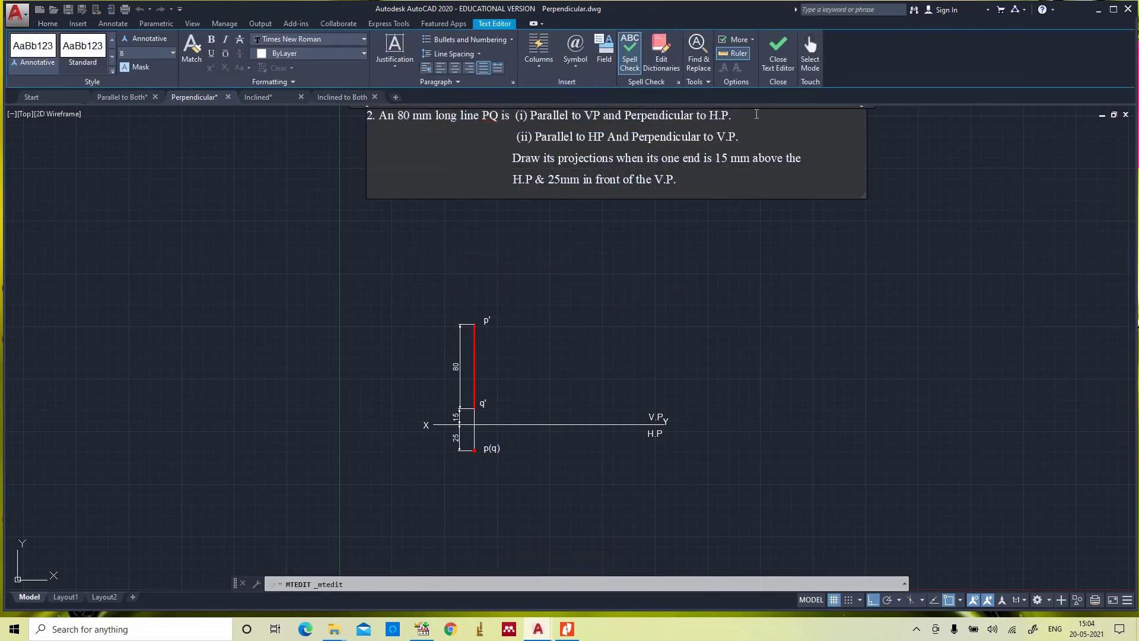
drag(757, 114, 518, 113)
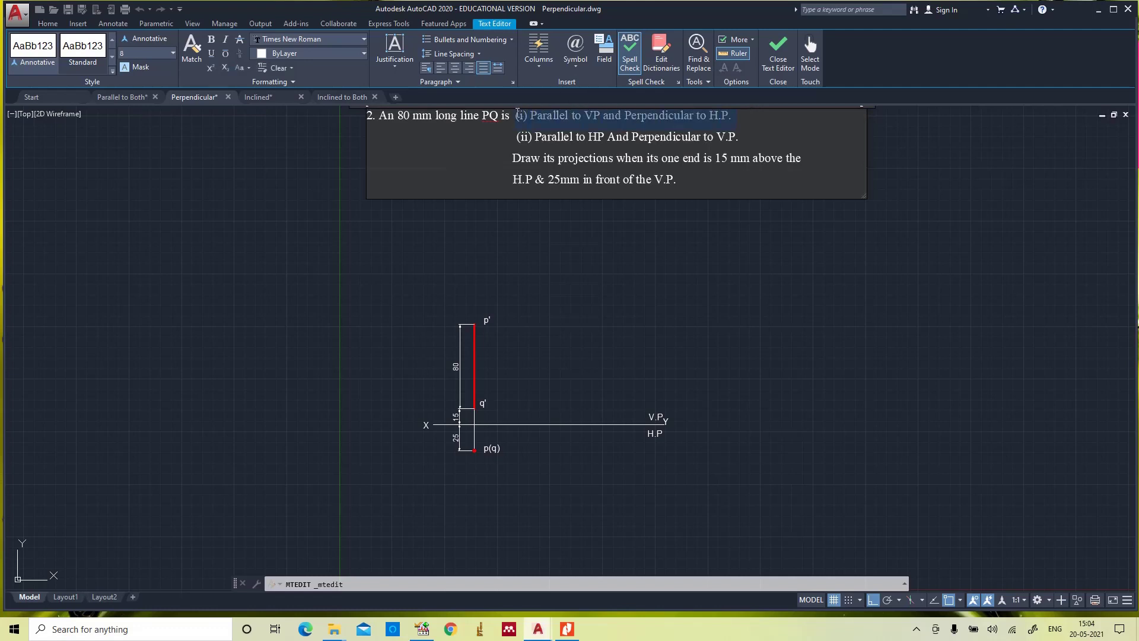
key(ctrl+c)
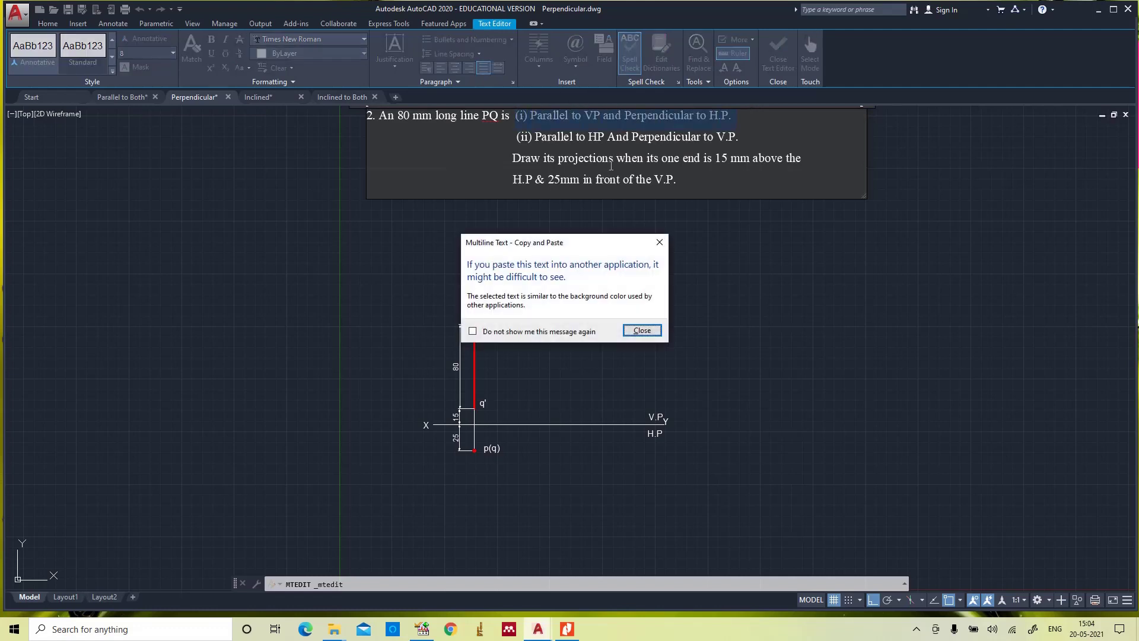
click(639, 330)
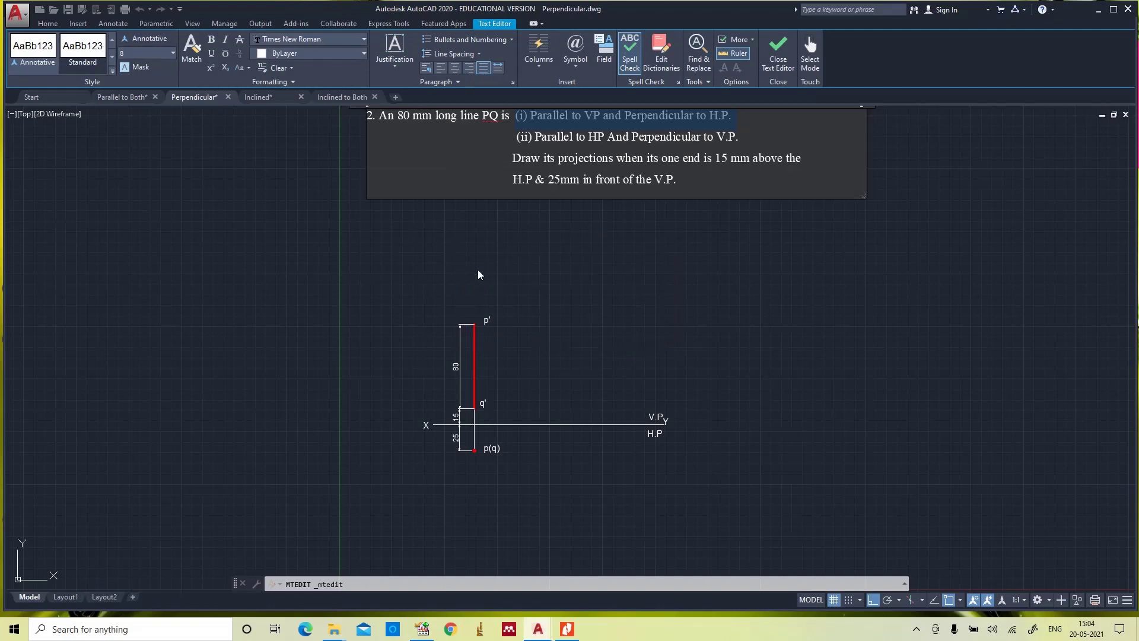
click(436, 282)
key(ctrl+v)
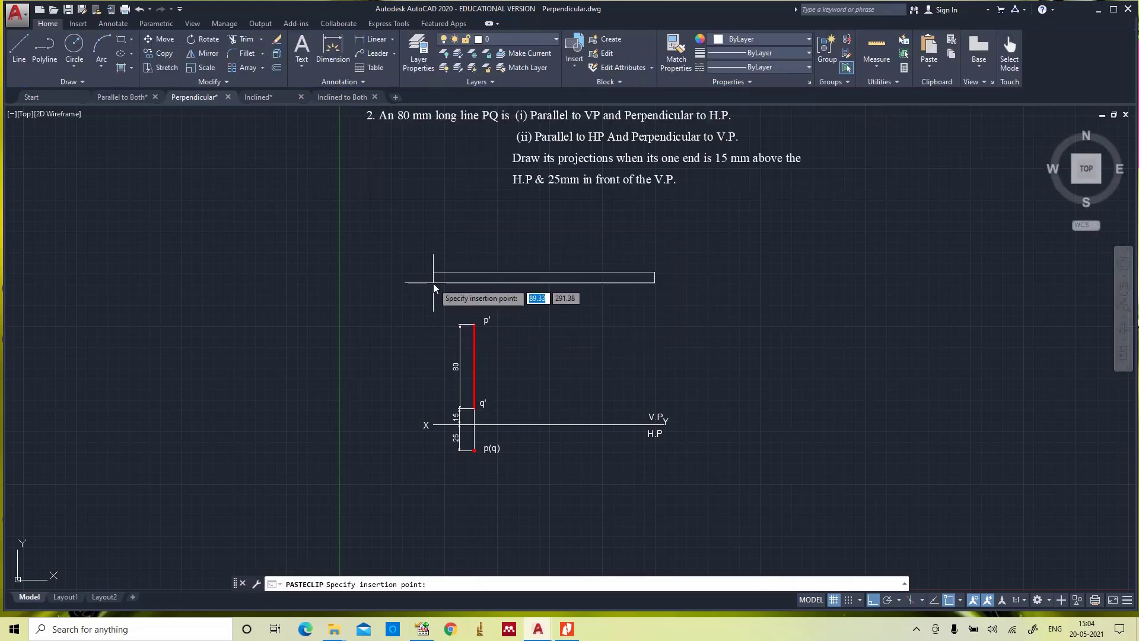
click(410, 289)
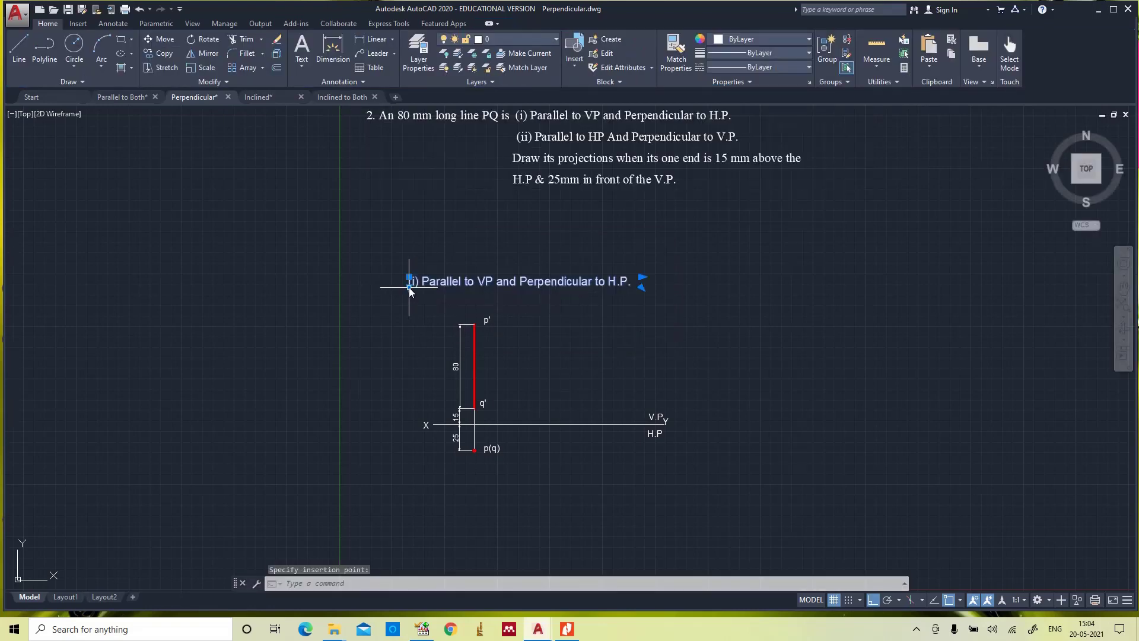
key(Escape)
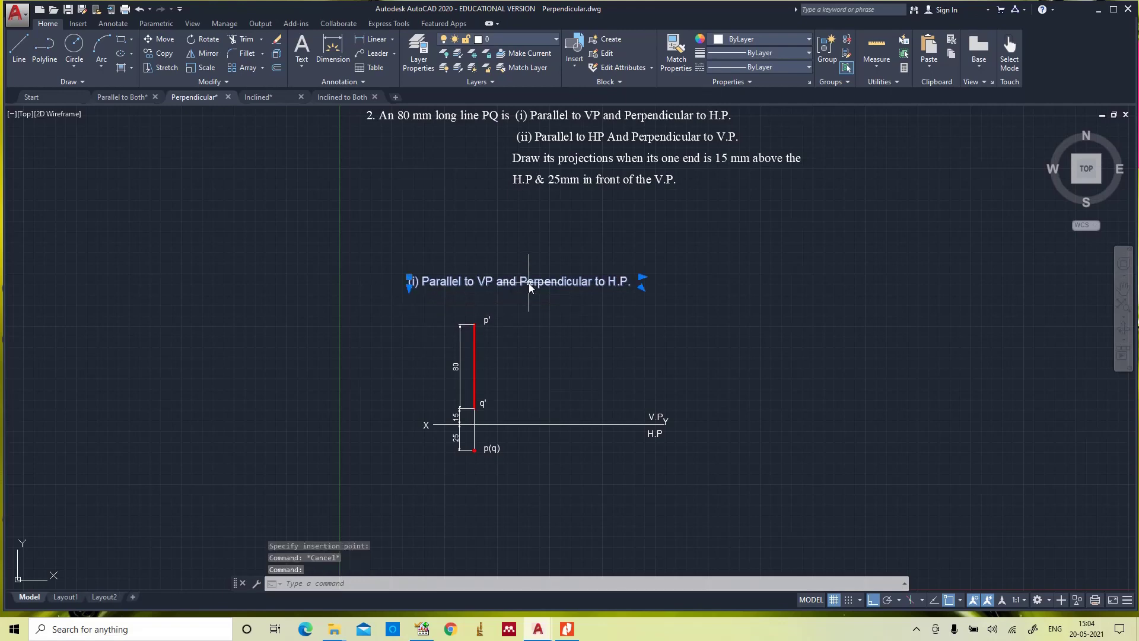
Narrow the pasted heading's text box so it wraps onto two lines after "VP and", and save the change.
double_click(529, 283)
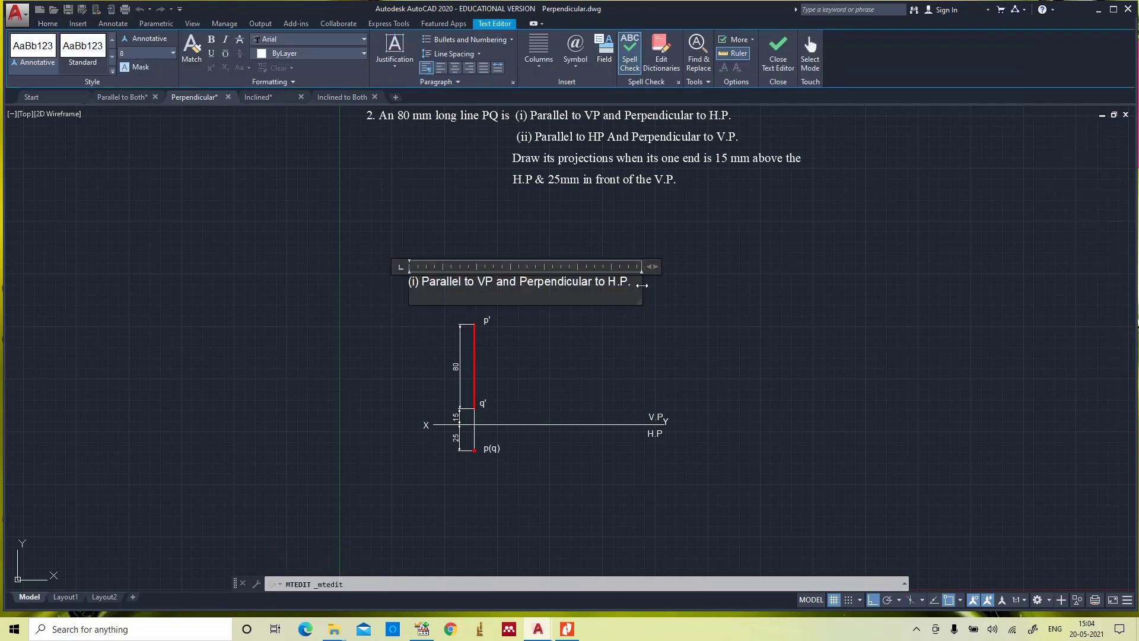
drag(642, 286, 570, 286)
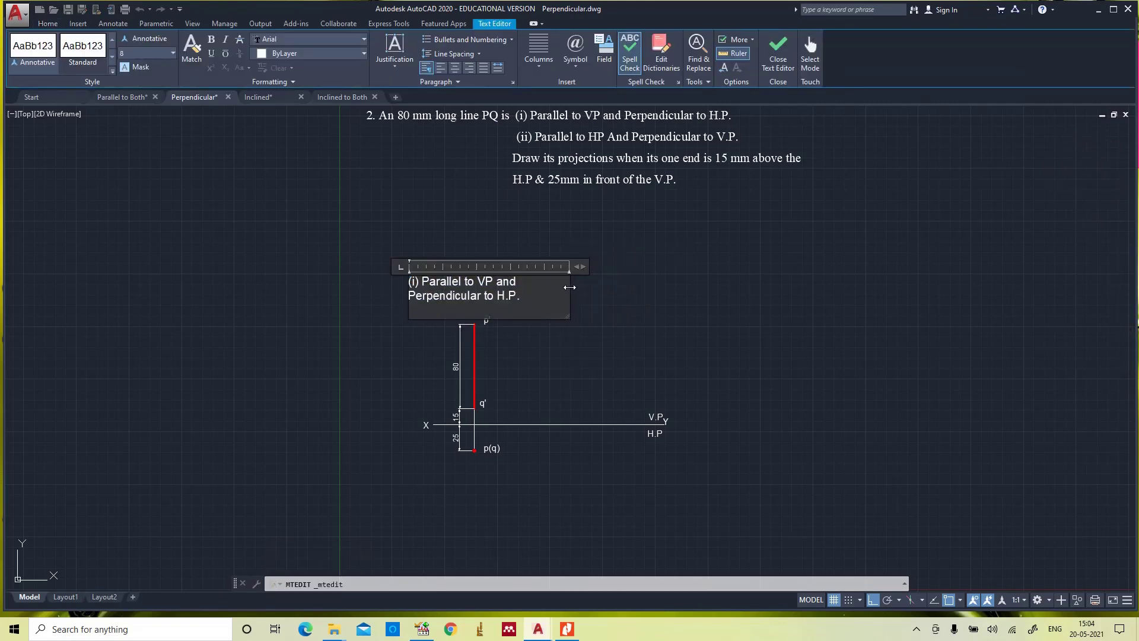
key(Escape)
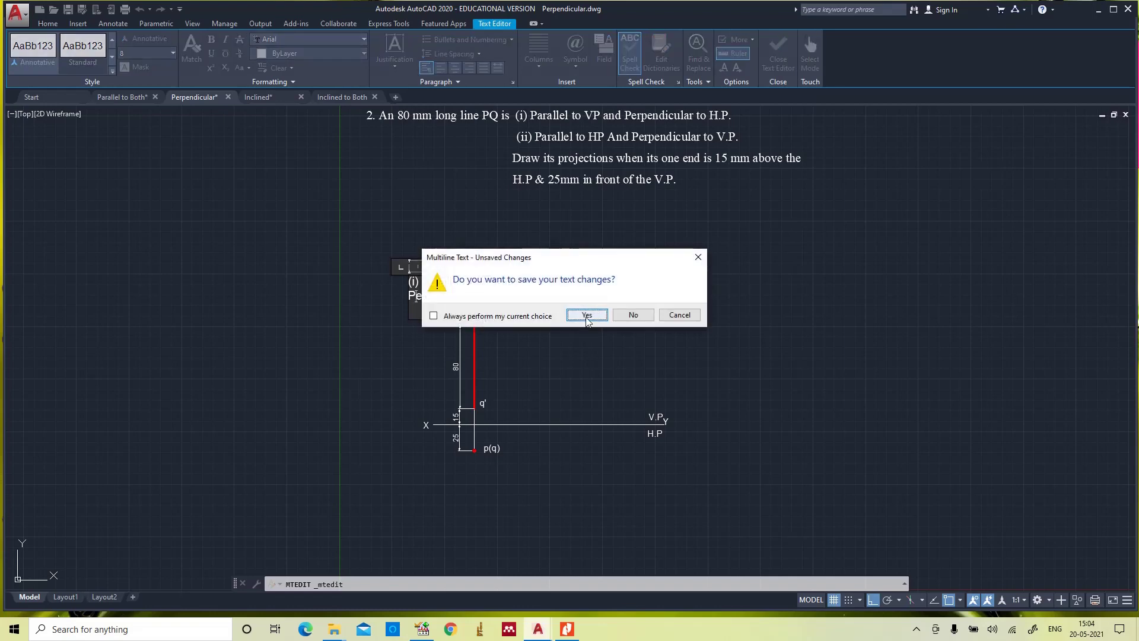
click(586, 314)
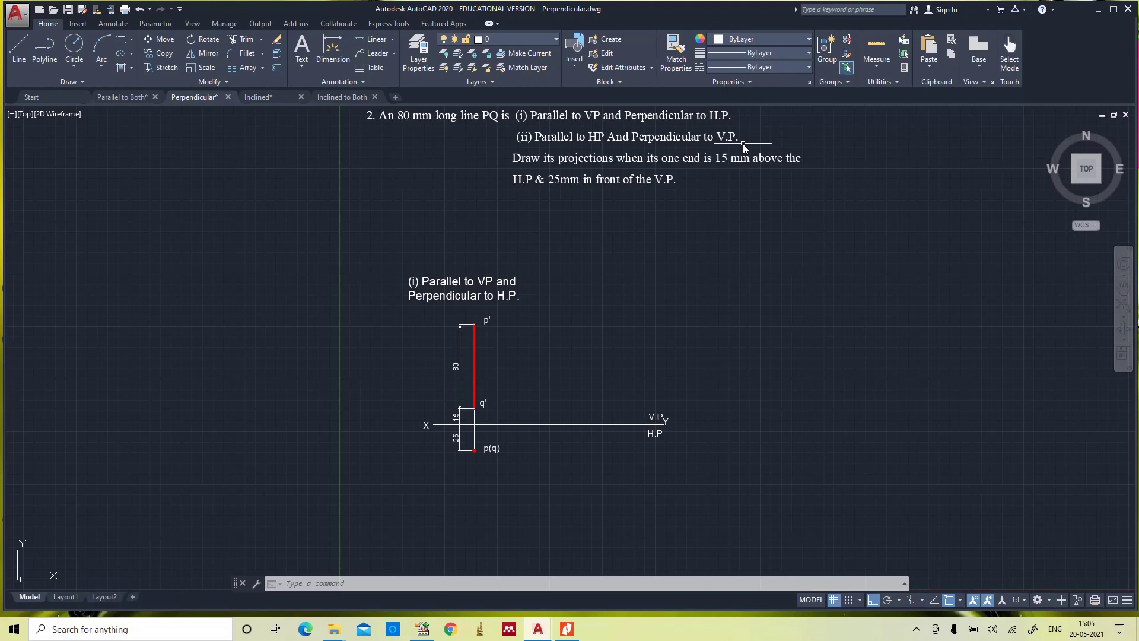
Draw a 15 mm vertical line upward from the XY line, between the first projection and the V.P label.
text(l)
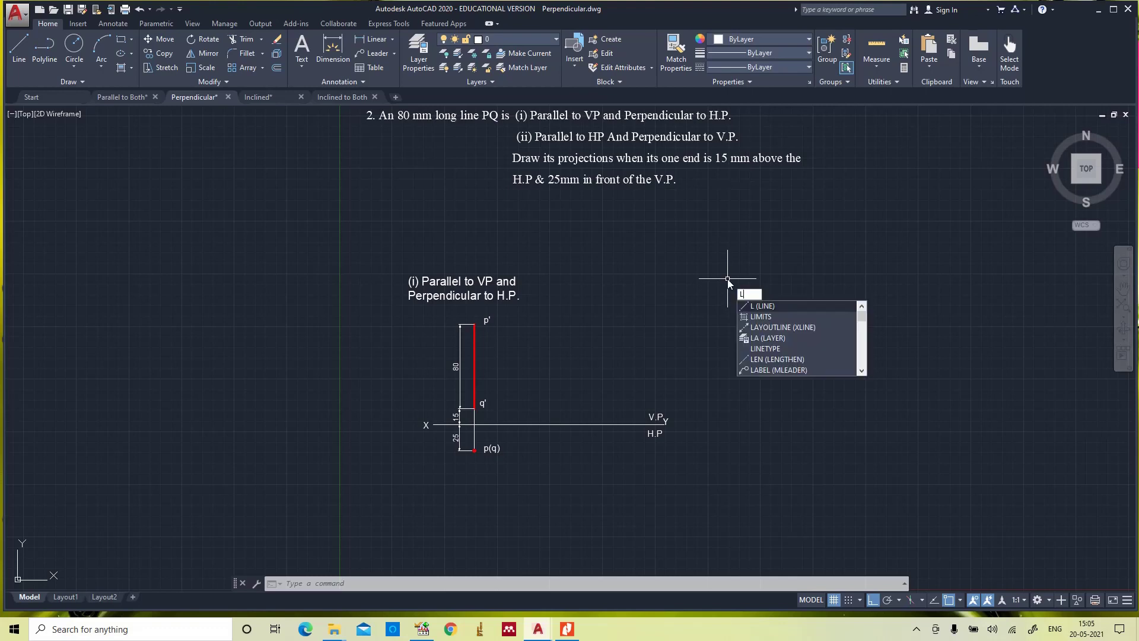
key(Return)
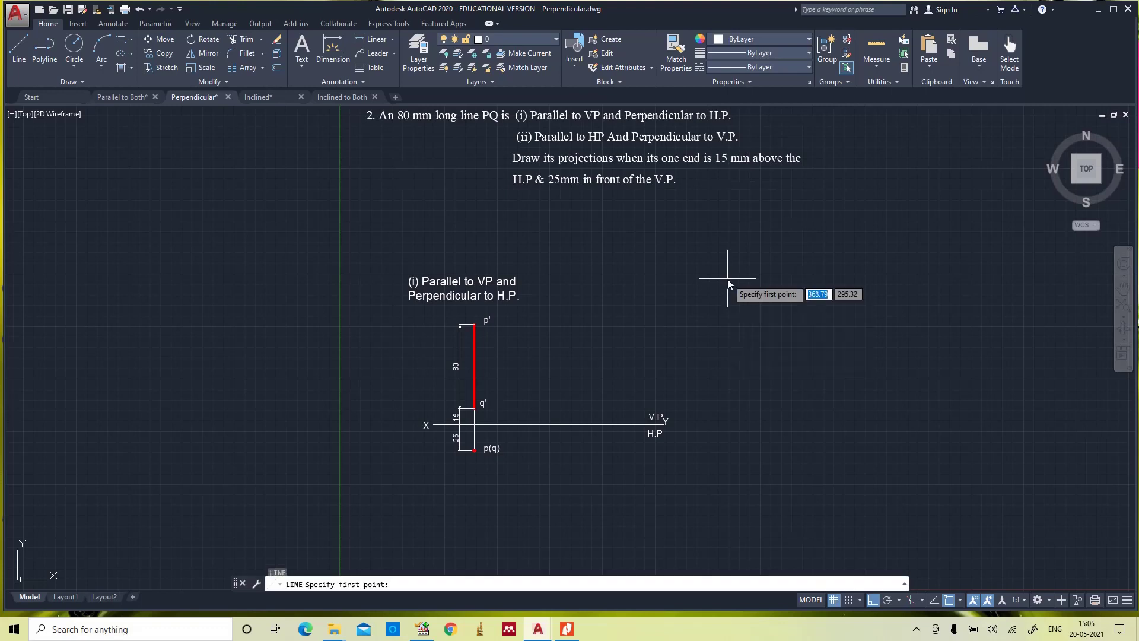
click(579, 425)
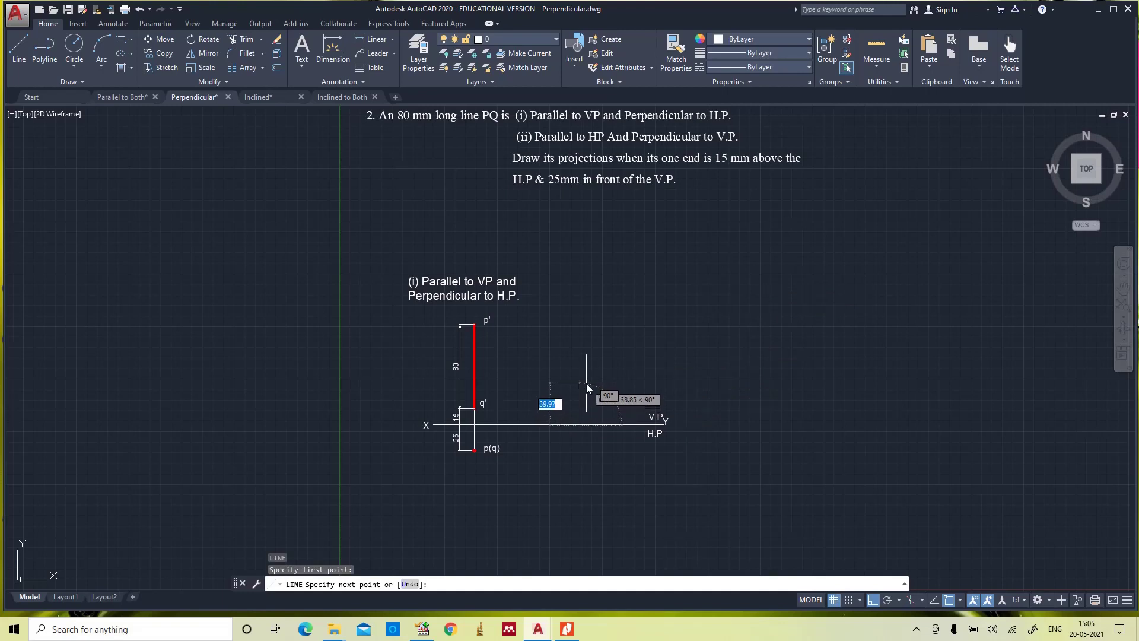
text(15)
key(Return)
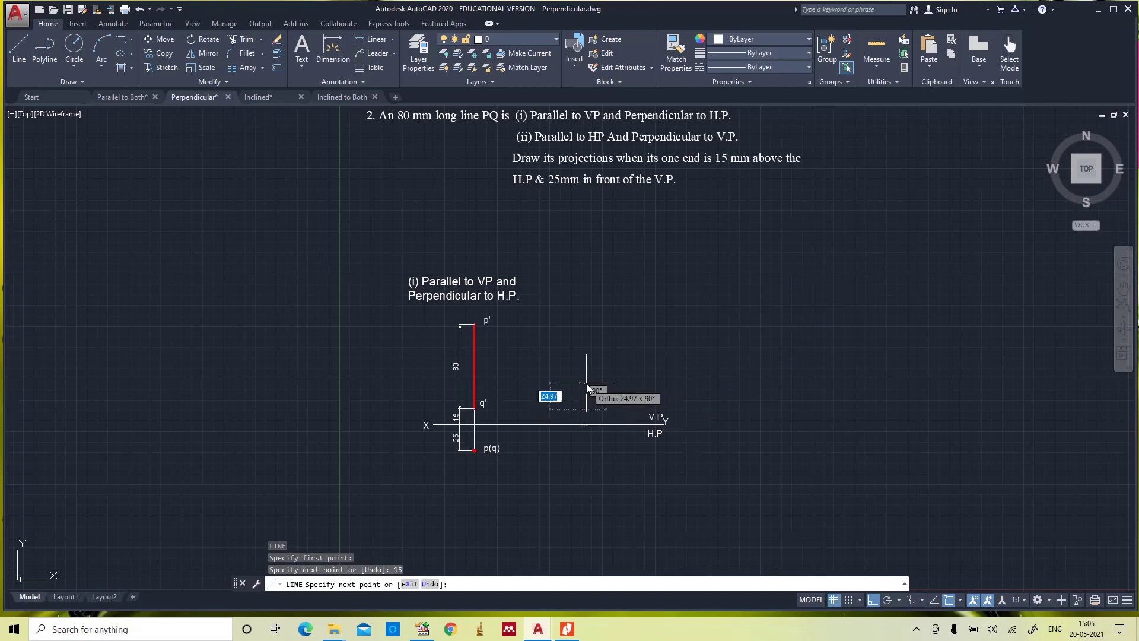
key(Return)
key(Return)
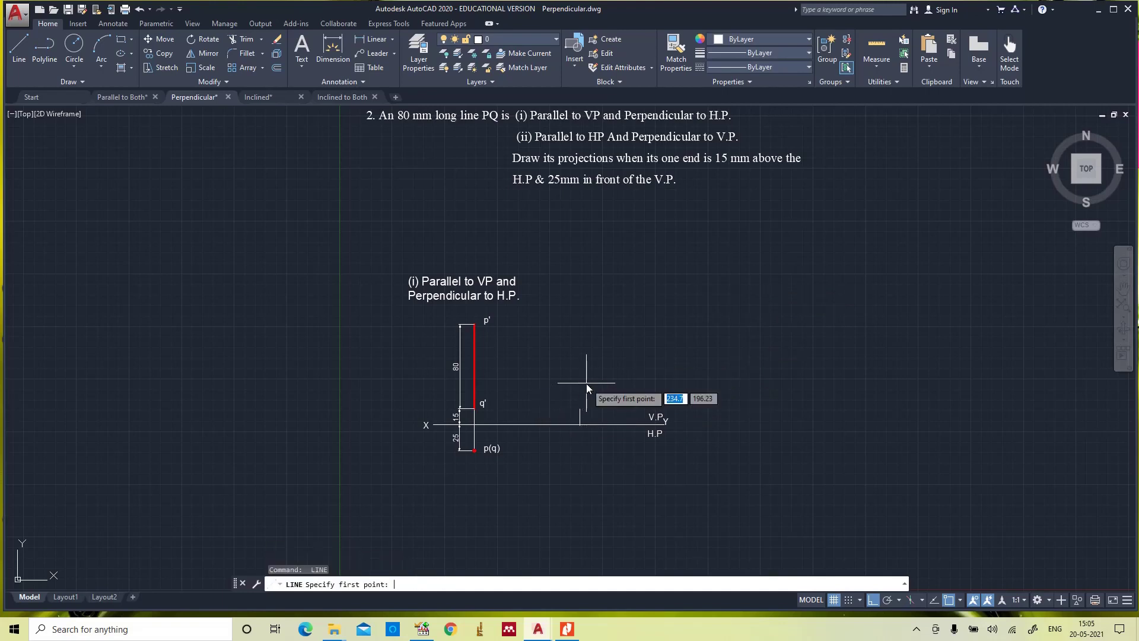
Draw a 25 mm vertical line downward from the XY line, starting at the foot of the 15 mm line.
click(580, 425)
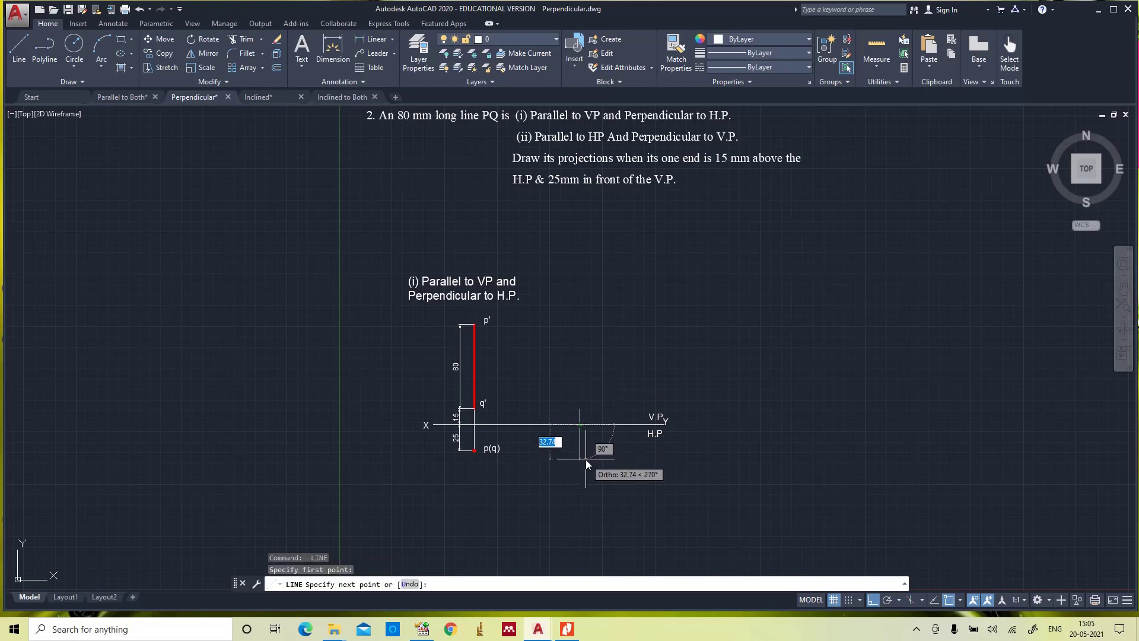
text(25)
key(Return)
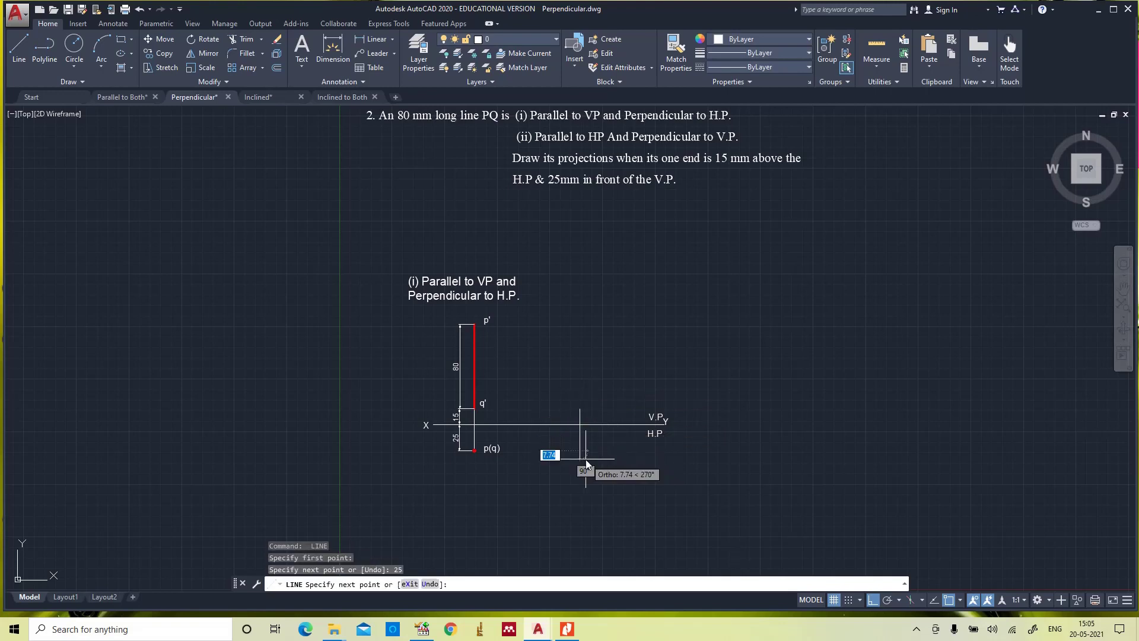
key(Escape)
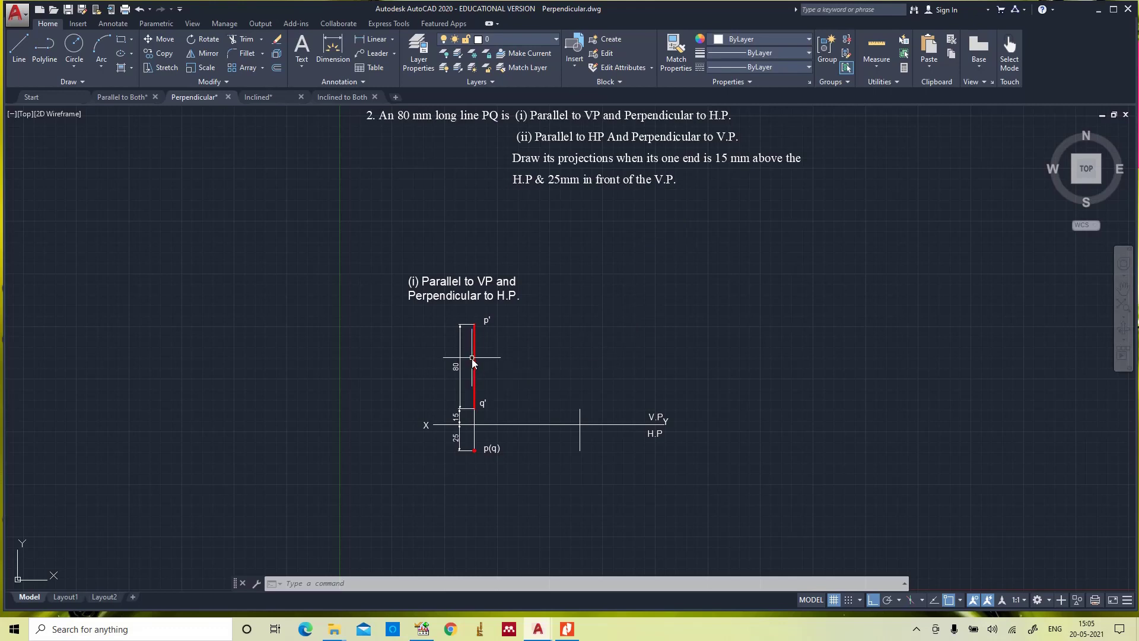
Place a filled donut with inside diameter 0 and outside diameter 3 at the upper end of the new vertical line.
text(DO)
key(Return)
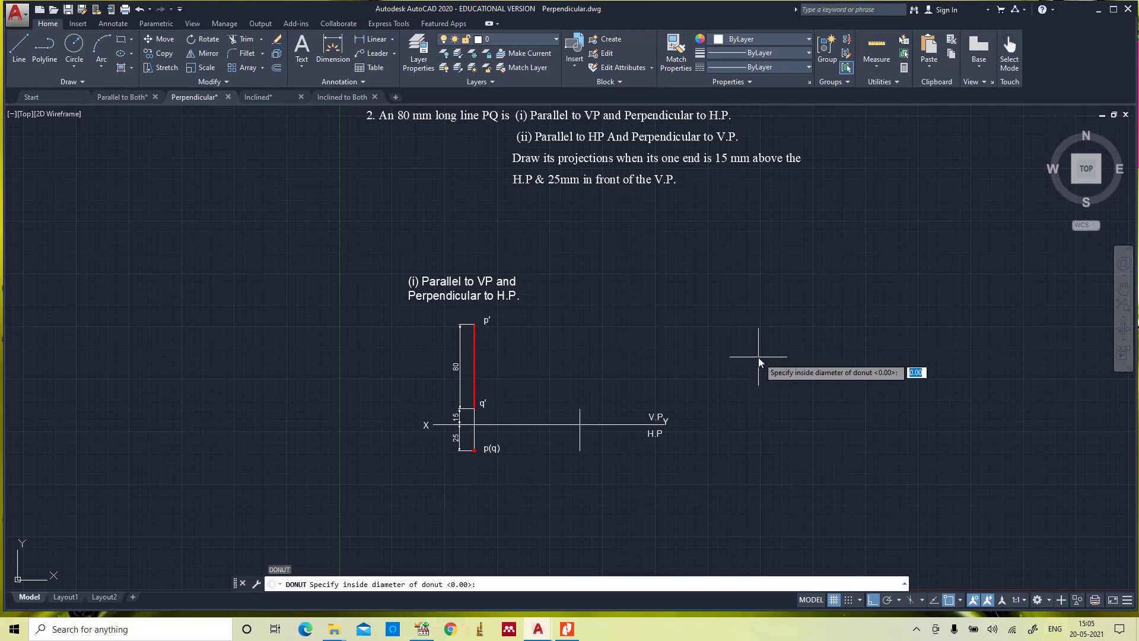
key(Return)
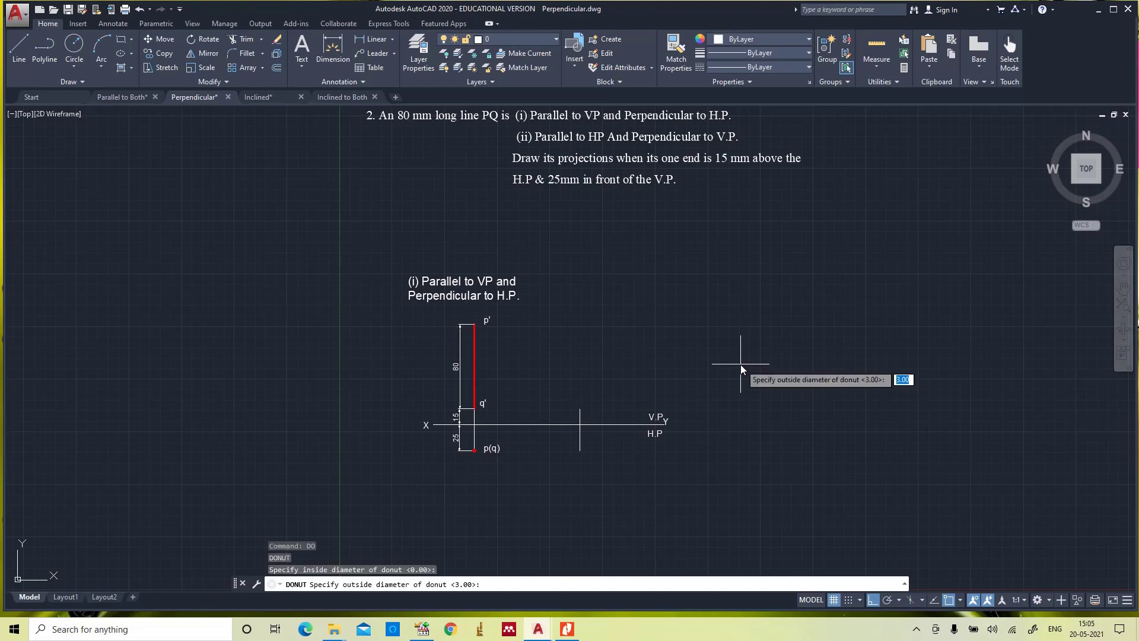
key(Return)
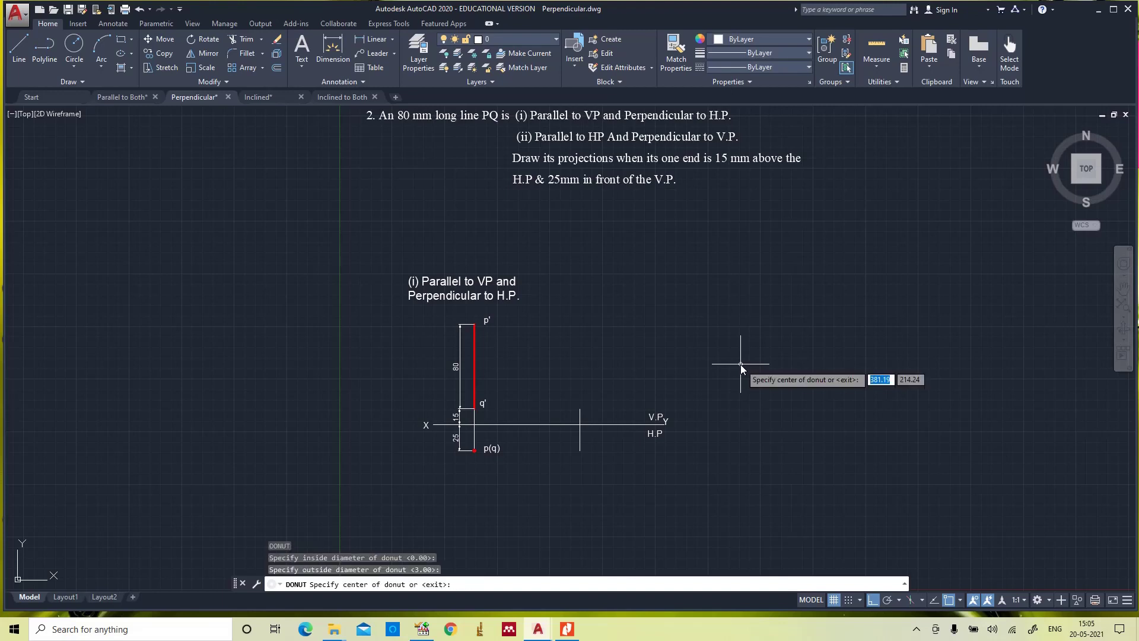
click(581, 409)
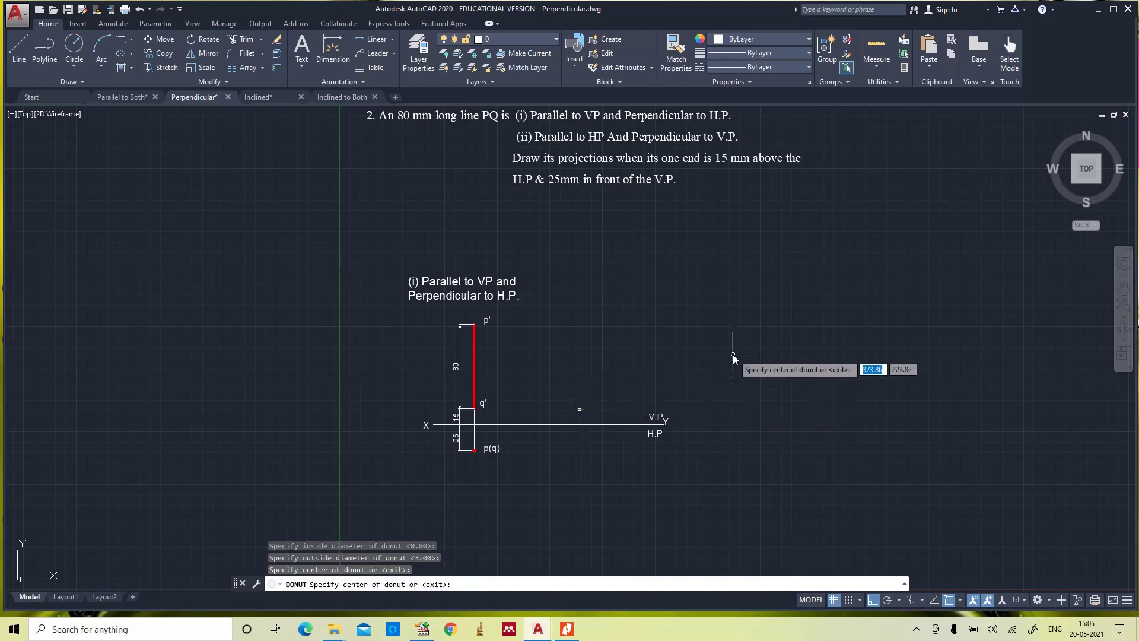
key(Escape)
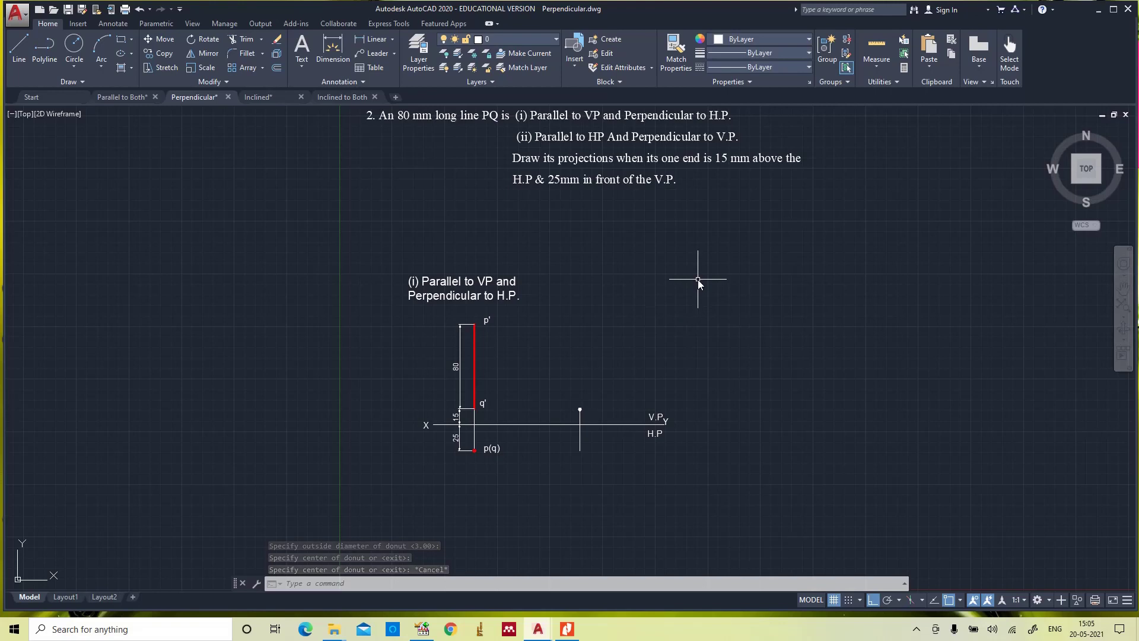
Draw an 80 mm vertical line downward from the lower end of the 25 mm line.
text(l)
key(Return)
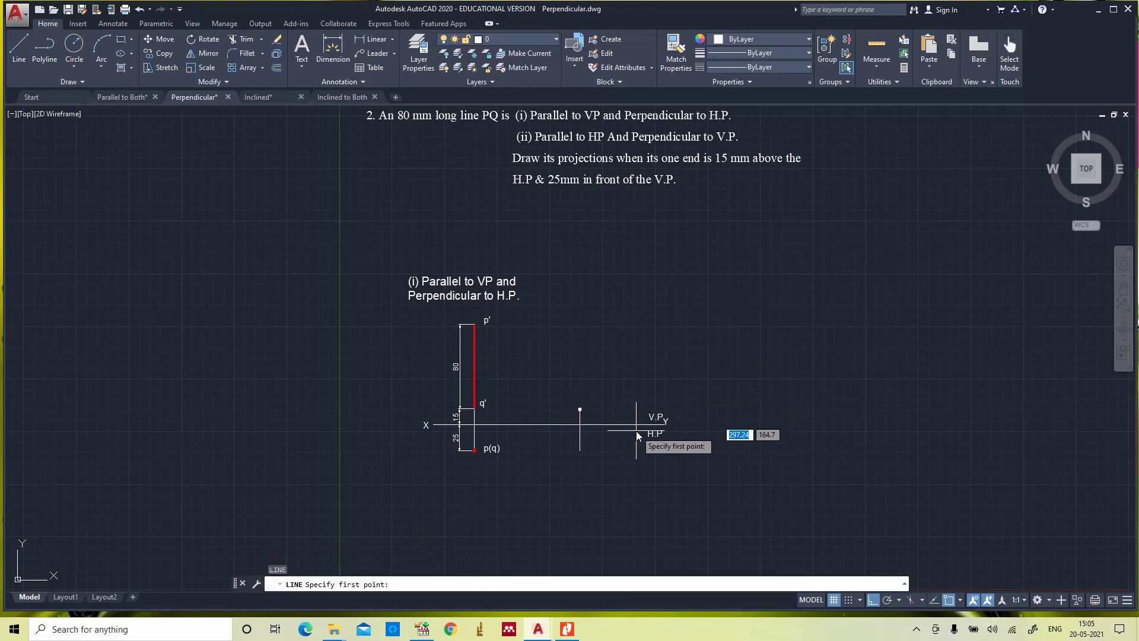
click(580, 450)
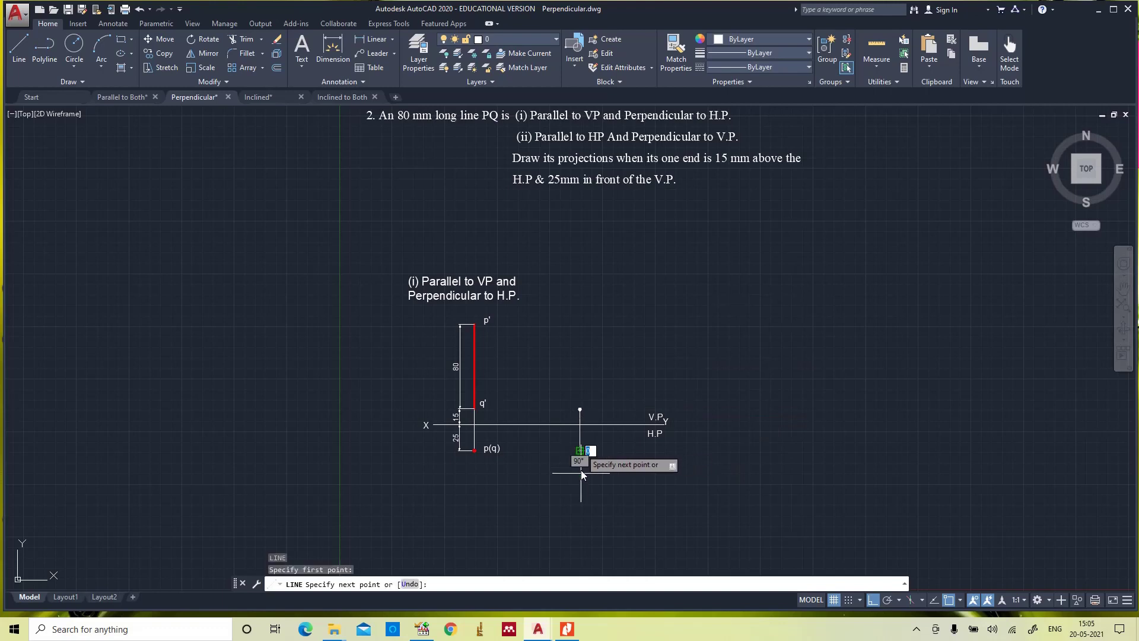
text(8)
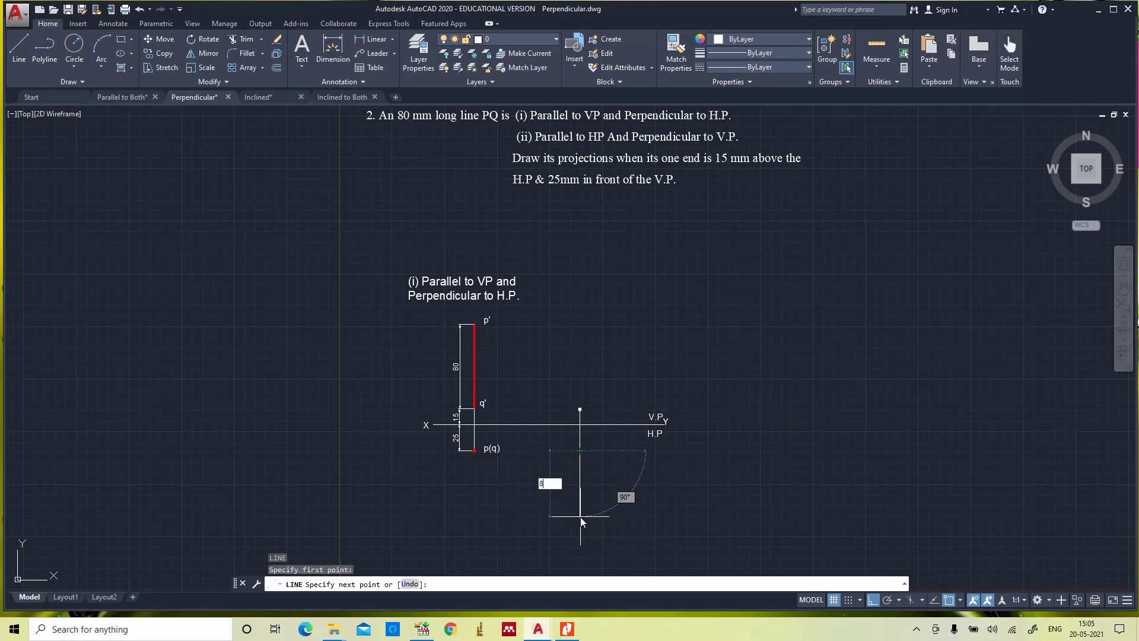
text(0)
key(Return)
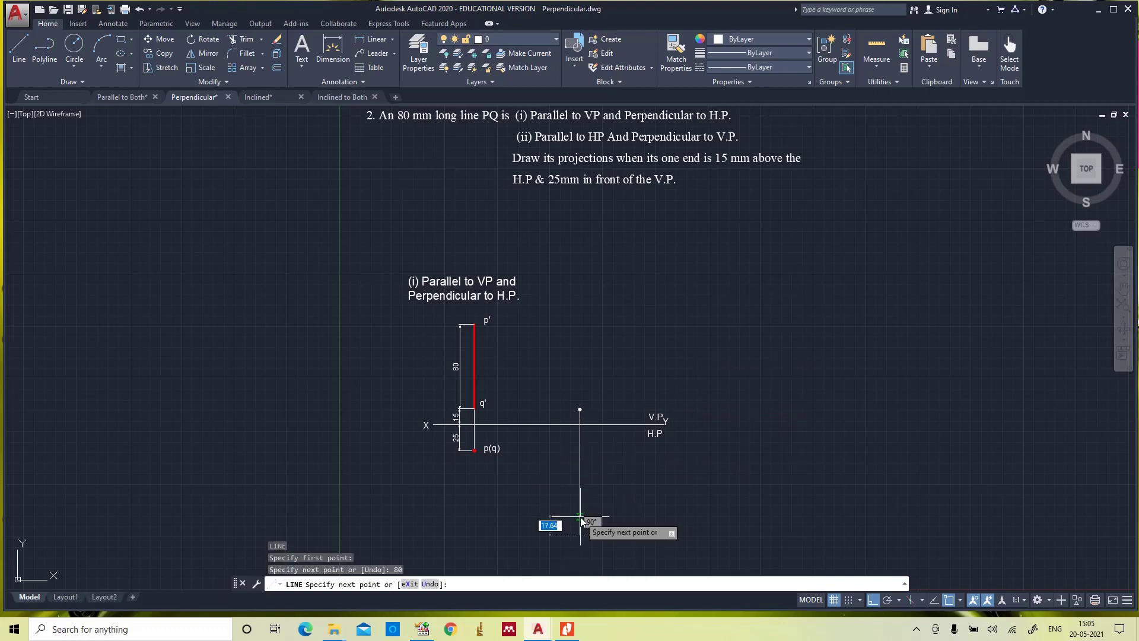
key(Escape)
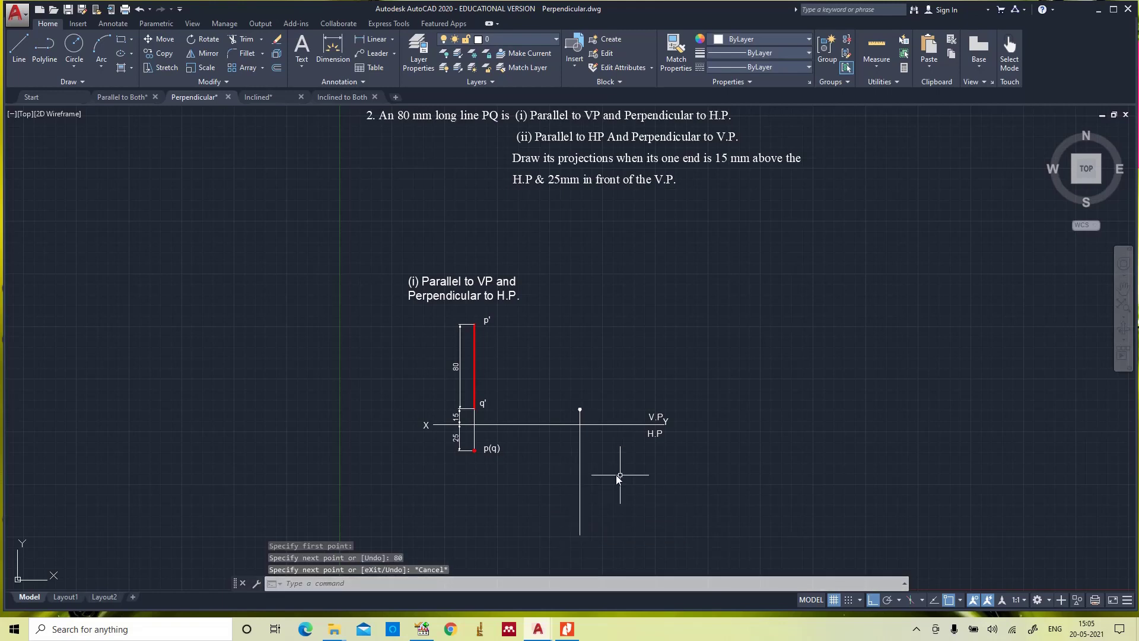
Change the color of the new 80 mm line and the donut above XY to red.
click(578, 478)
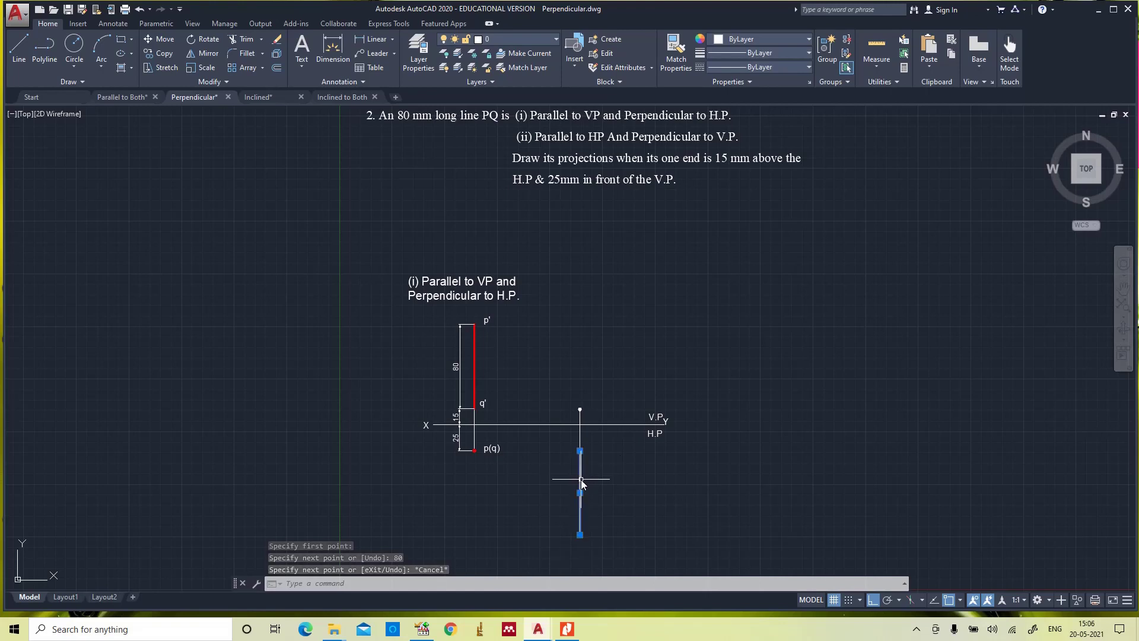
click(580, 414)
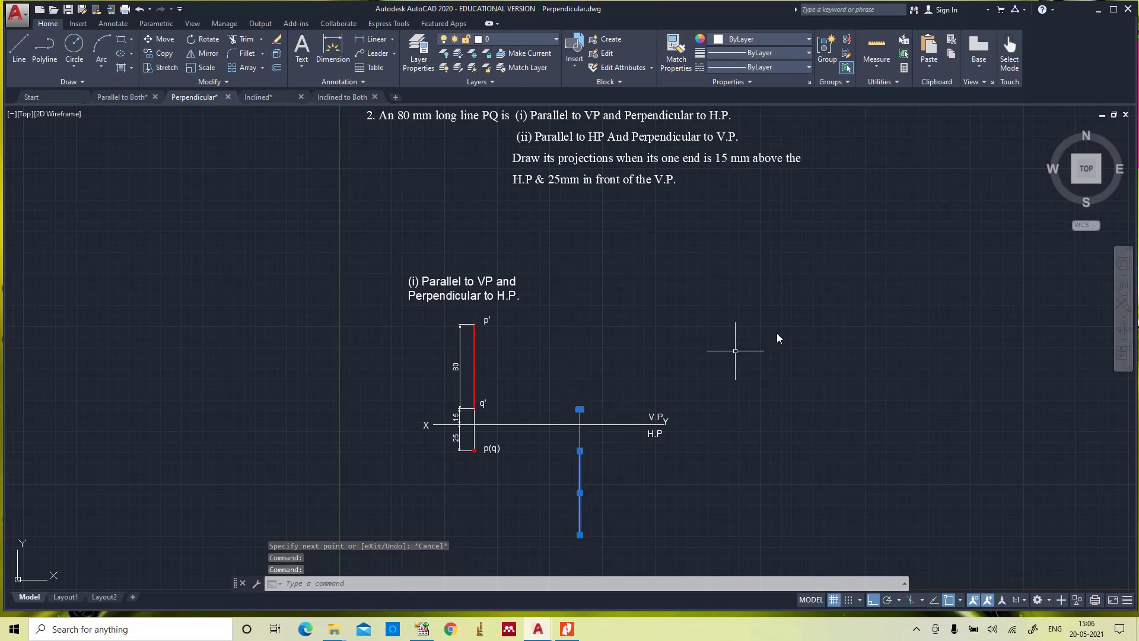
click(785, 38)
click(716, 159)
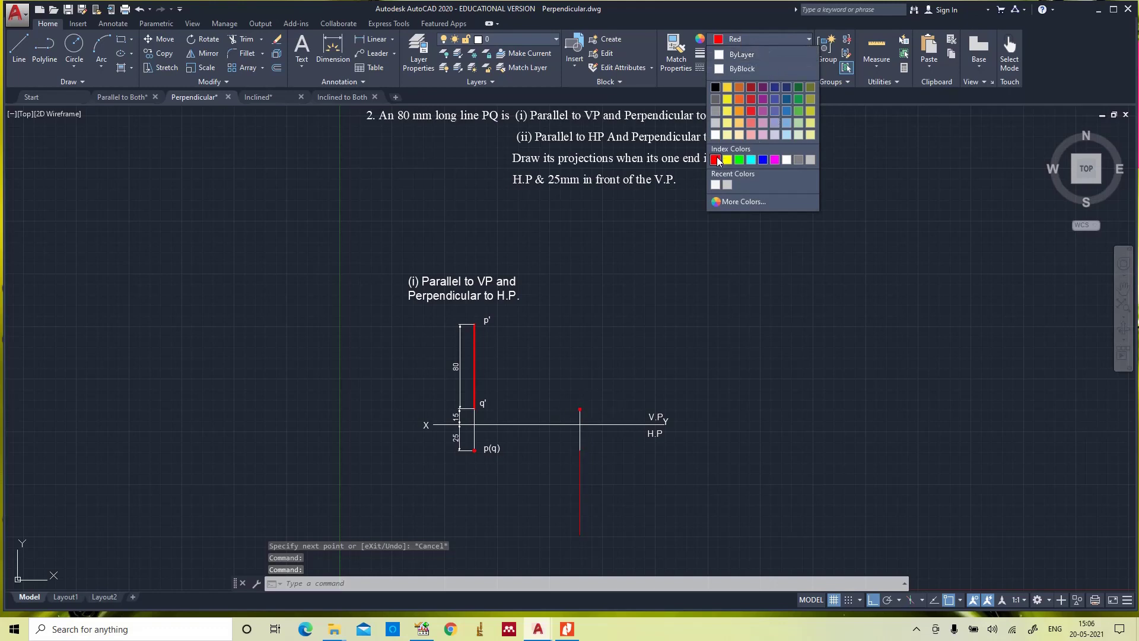
key(Escape)
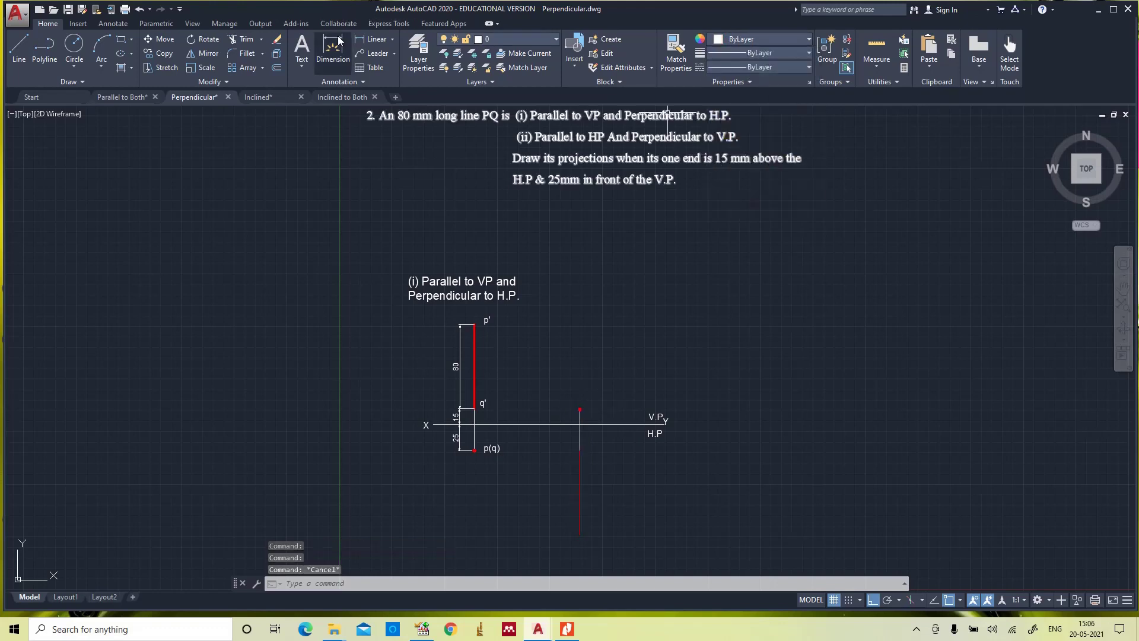
Add a linear dimension for the length of the red line below XY, placed on its left side.
click(372, 40)
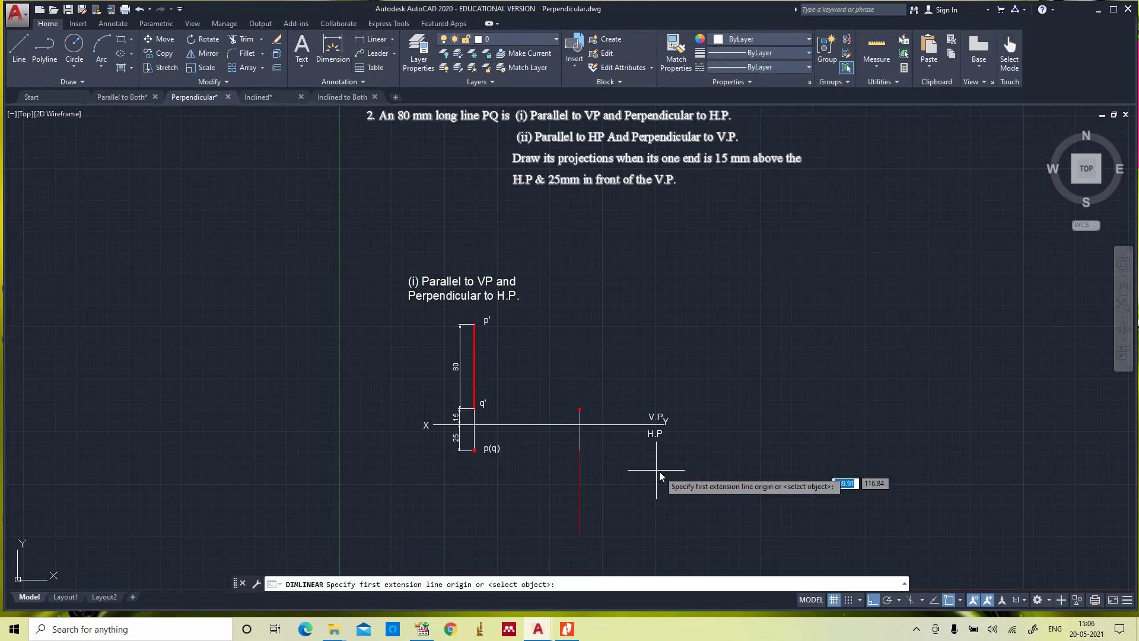
click(579, 453)
click(579, 536)
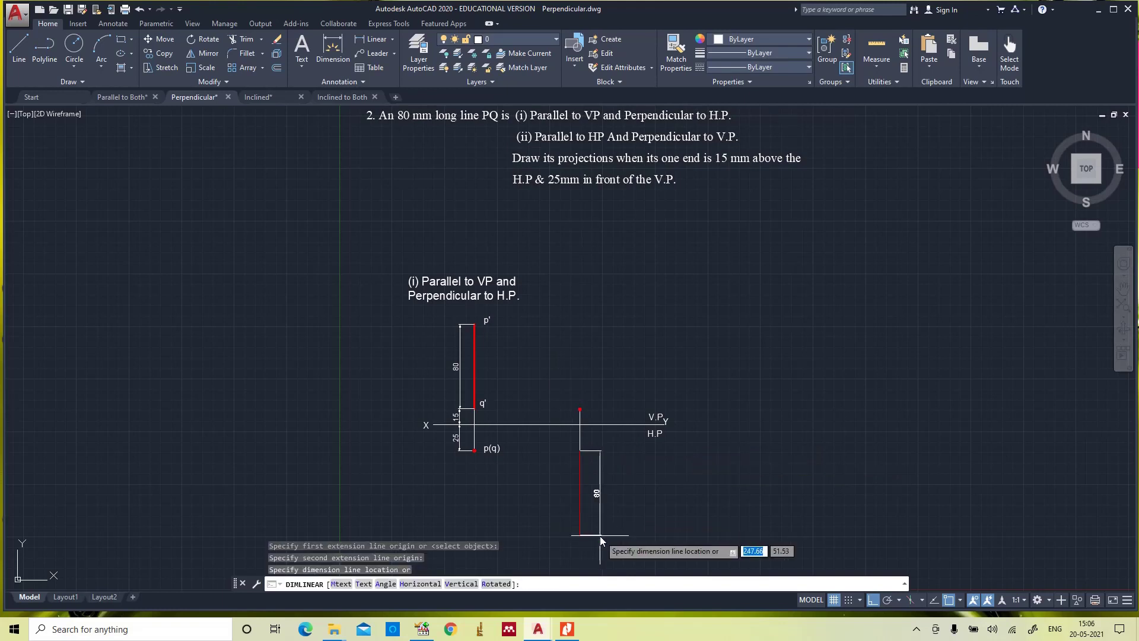
click(562, 536)
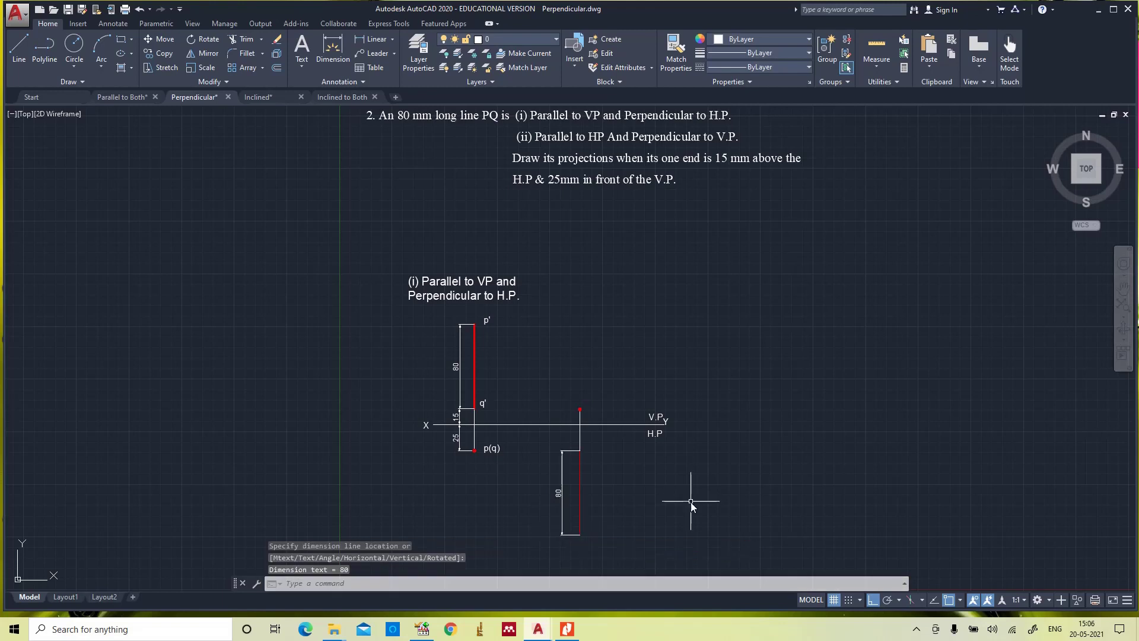
key(Escape)
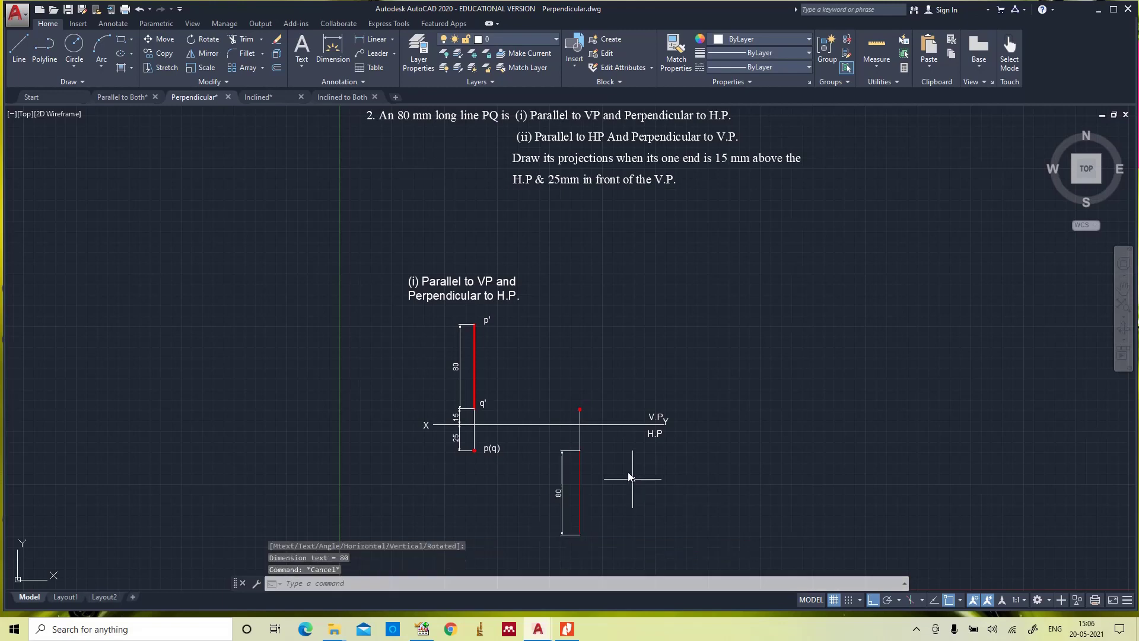
Set the lineweight of the red line below XY to 0.35 mm.
click(580, 478)
click(764, 53)
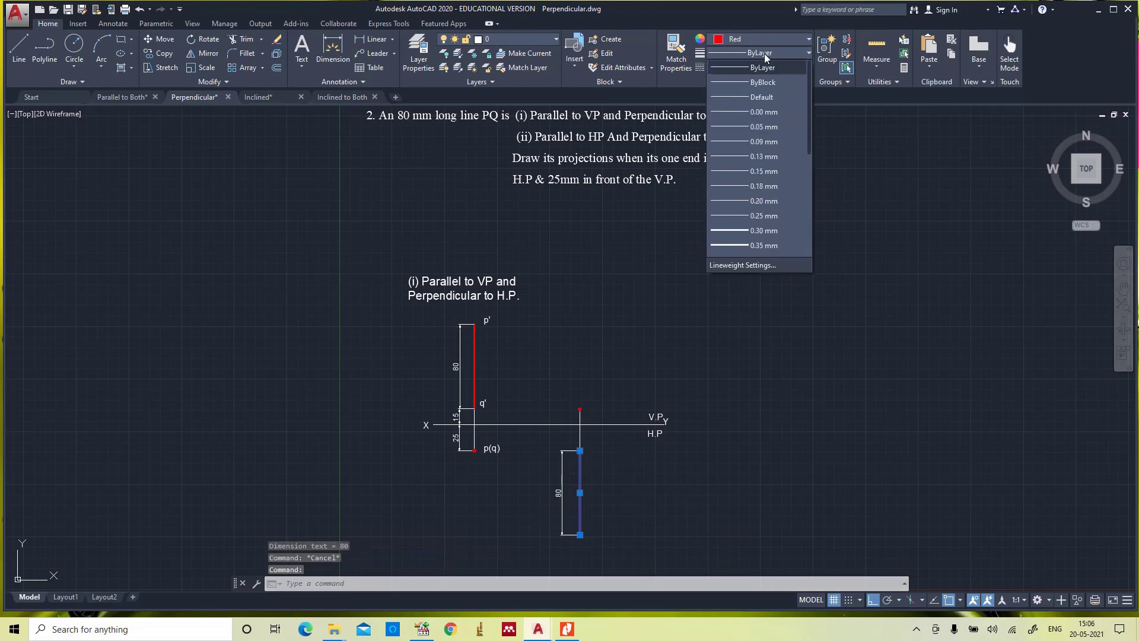
click(756, 244)
key(Escape)
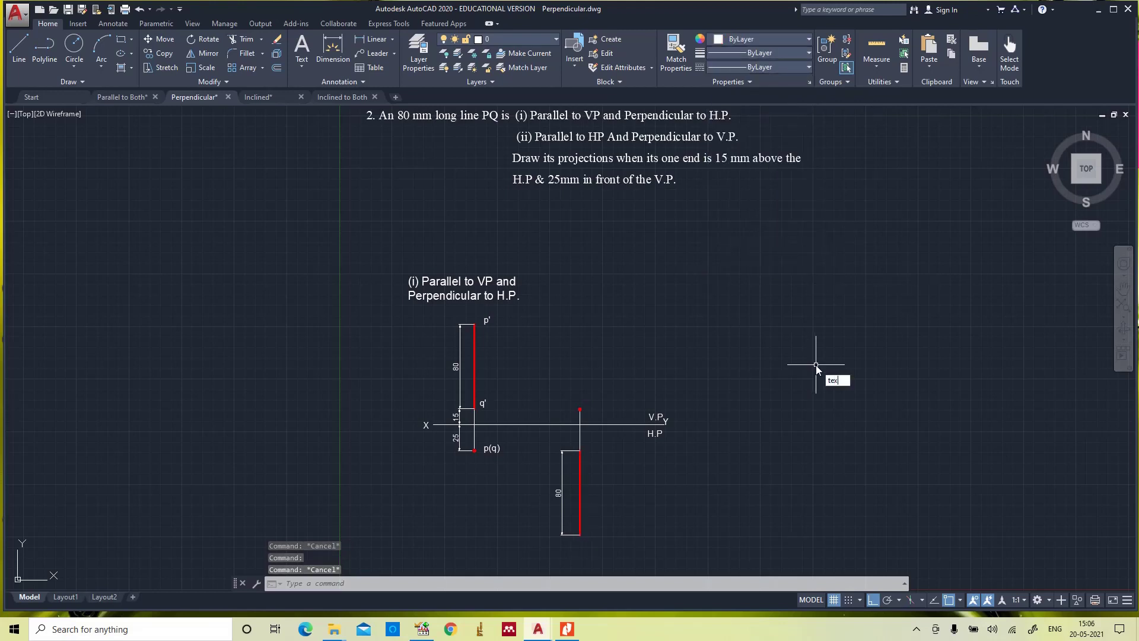
Label the red dot above XY (p') q' with single-line text of height 6 and rotation 0.
text(t)
key(Return)
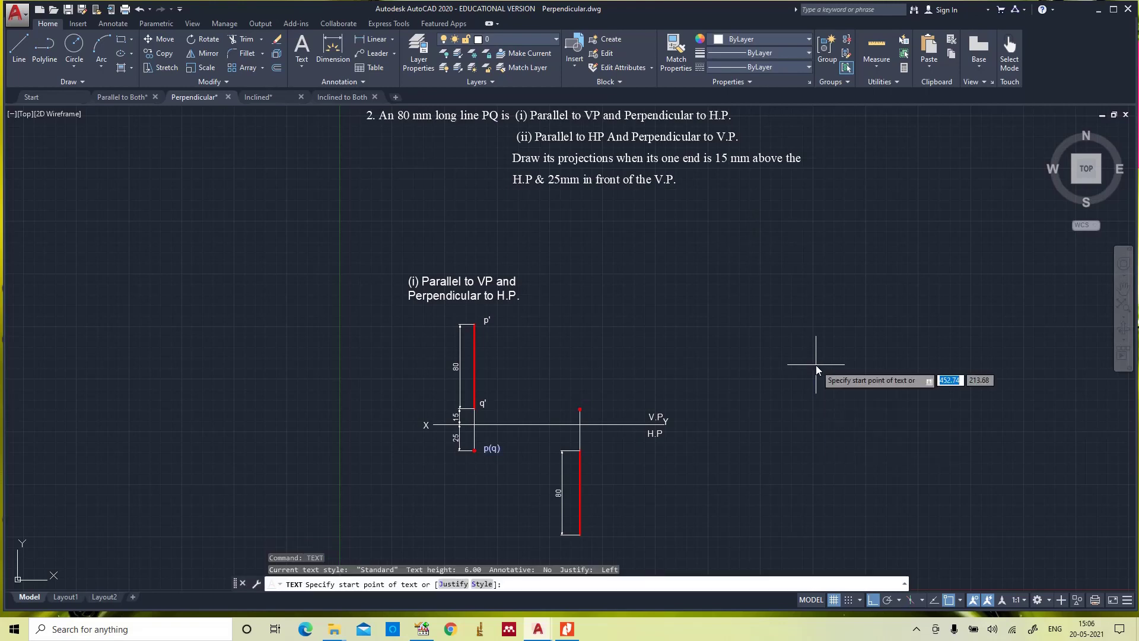
click(595, 401)
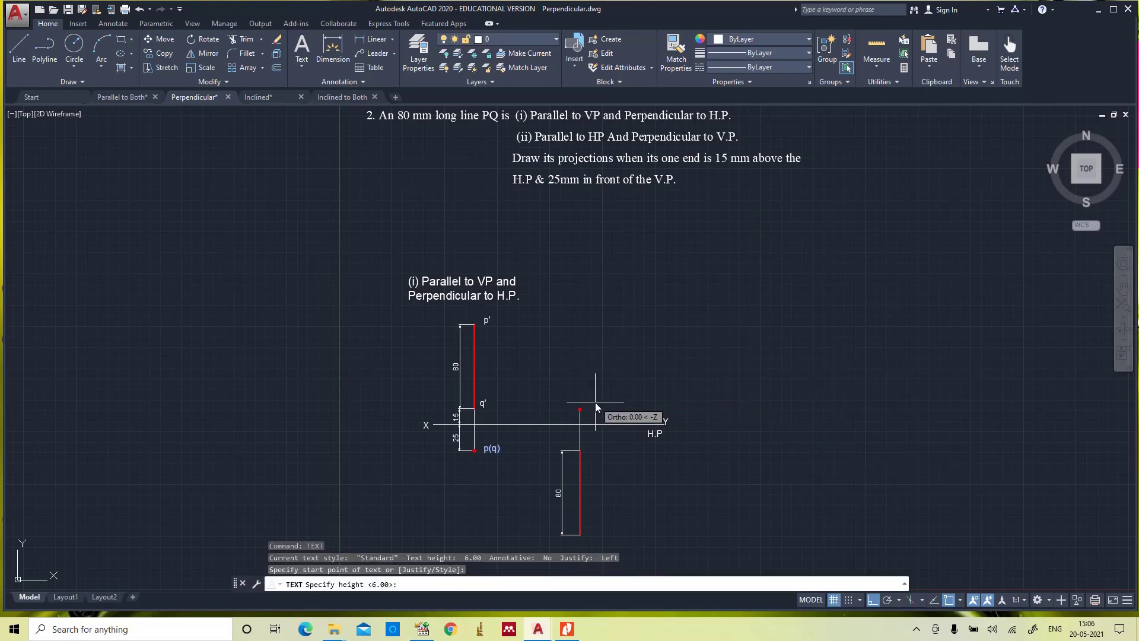
key(Return)
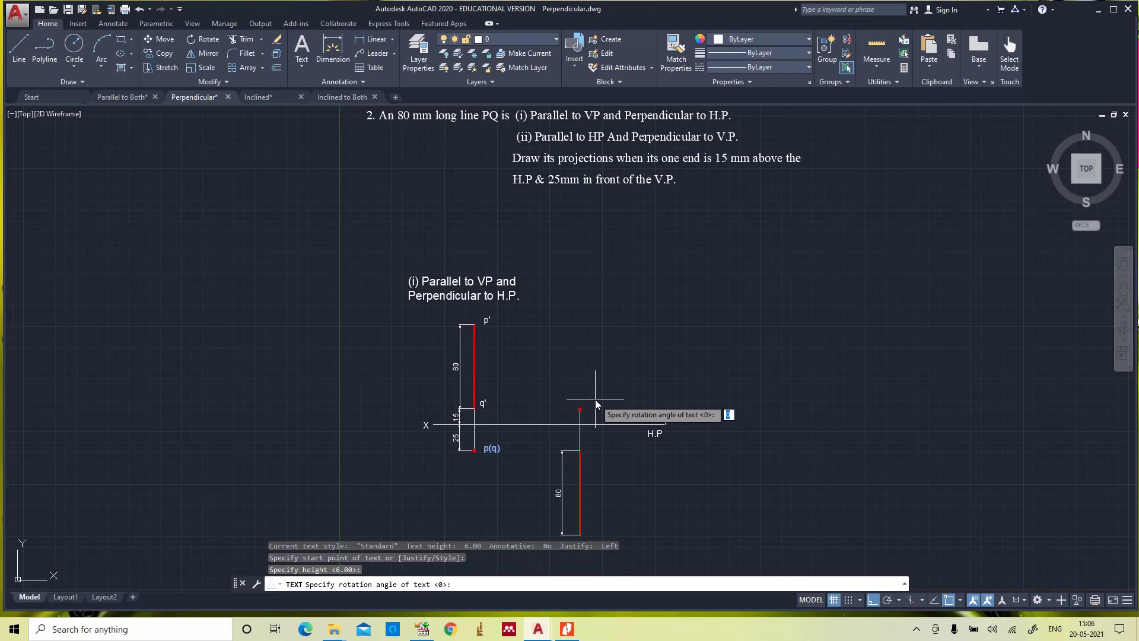
key(Return)
text(V.P)
key(Return)
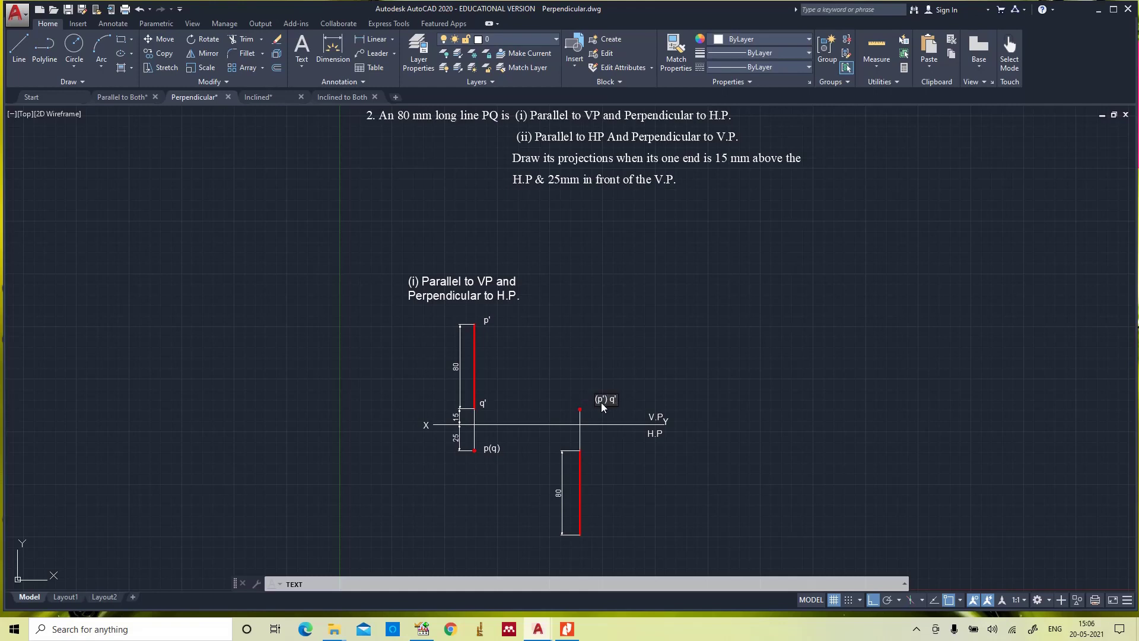
Label the upper end of the red line below XY p and its lower end q, and save the drawing.
click(592, 449)
text(p)
click(591, 529)
text(q)
key(Return)
key(Return)
key(Return)
click(661, 515)
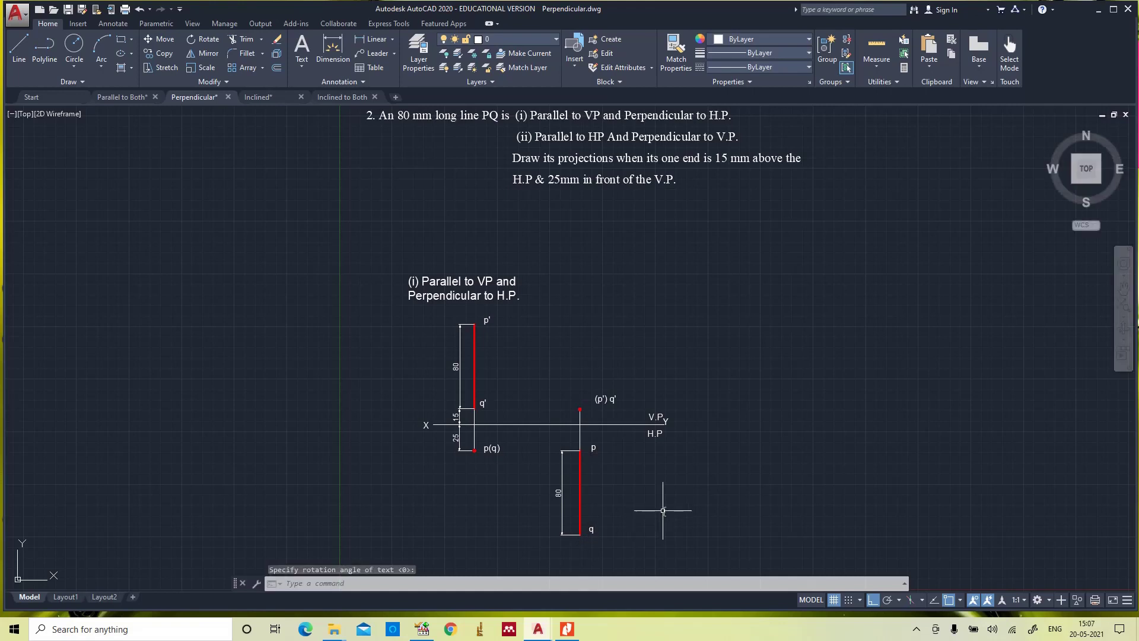
key(Return)
key(Escape)
key(ctrl+s)
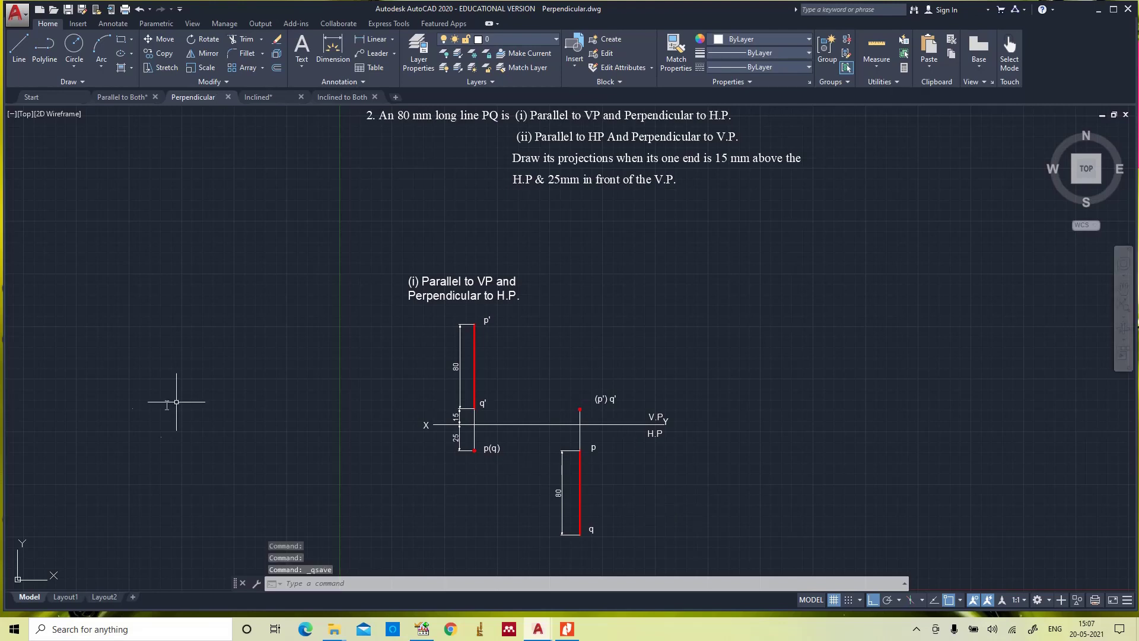
click(460, 293)
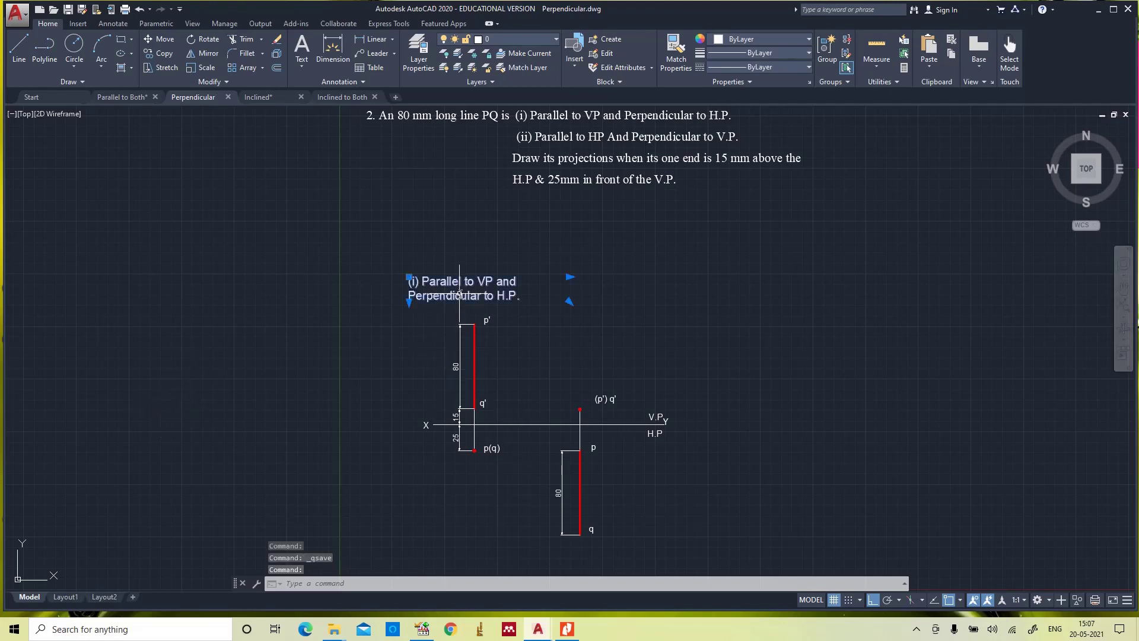
click(687, 136)
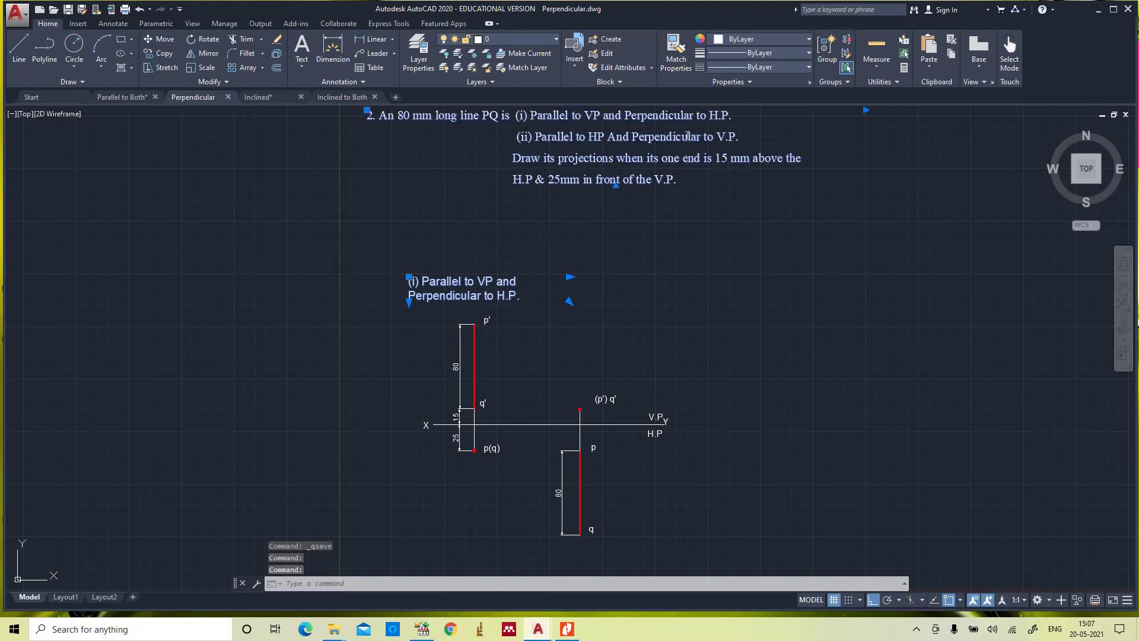
key(ctrl+shift+p)
key(Escape)
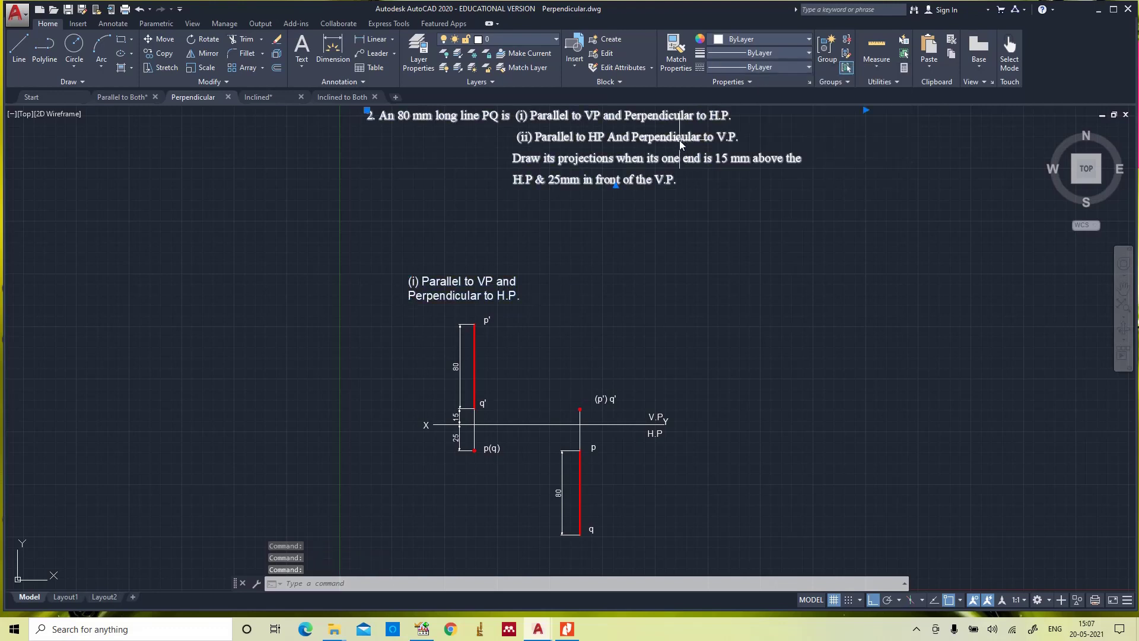
Copy the line "(ii) Parallel to HP And Perpendicular to V.P." from the problem statement and place it beside the case (i) title as new text.
double_click(678, 140)
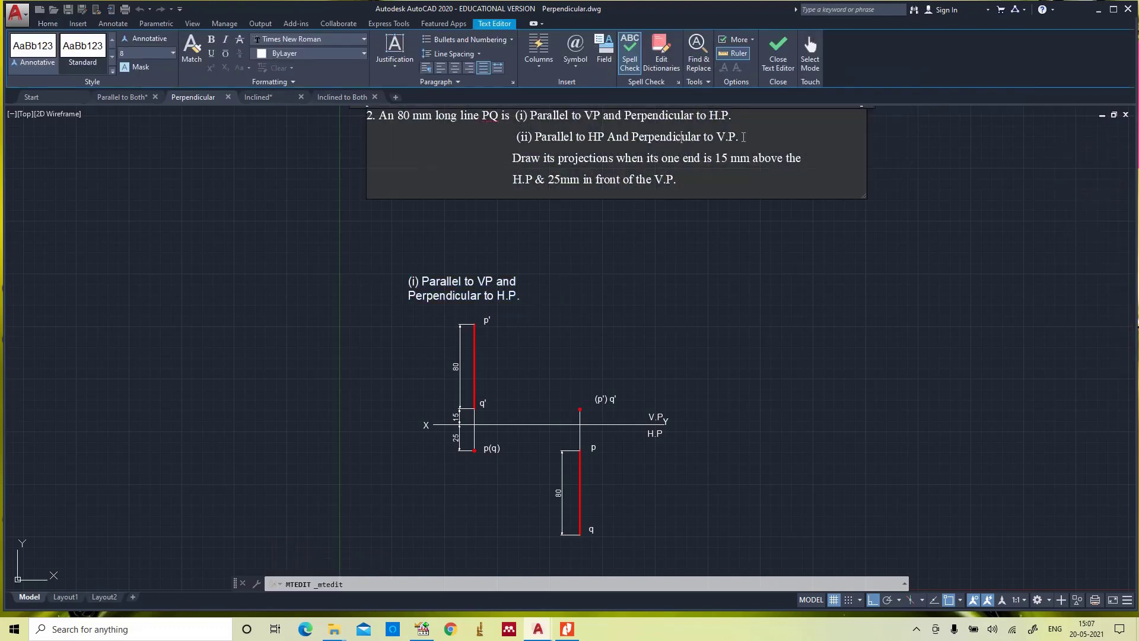
drag(739, 138, 516, 138)
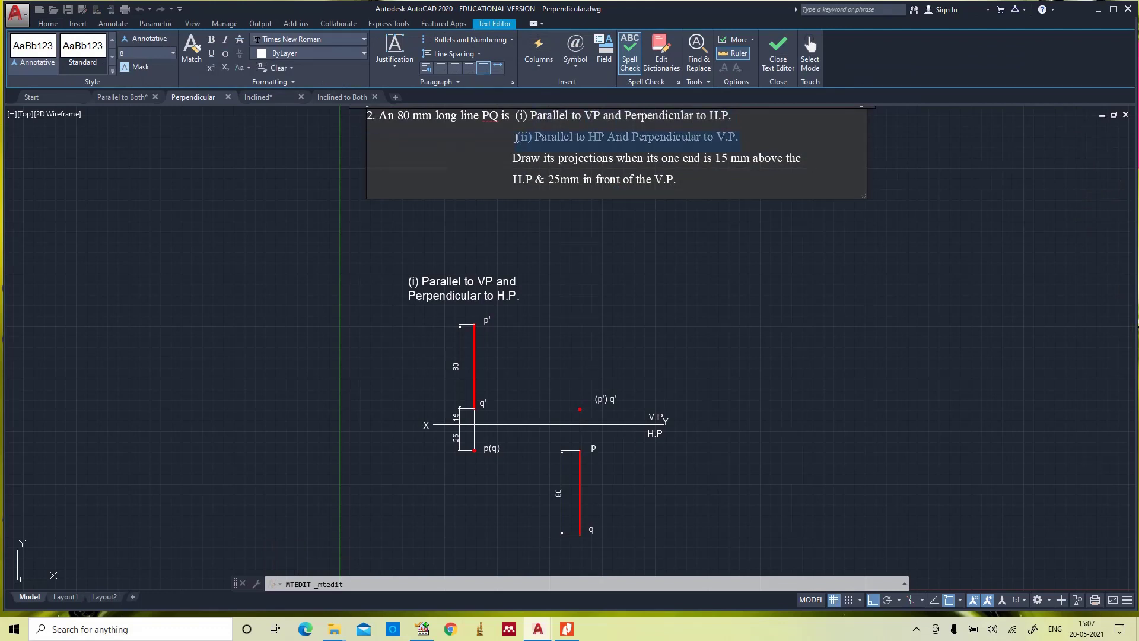
key(ctrl+c)
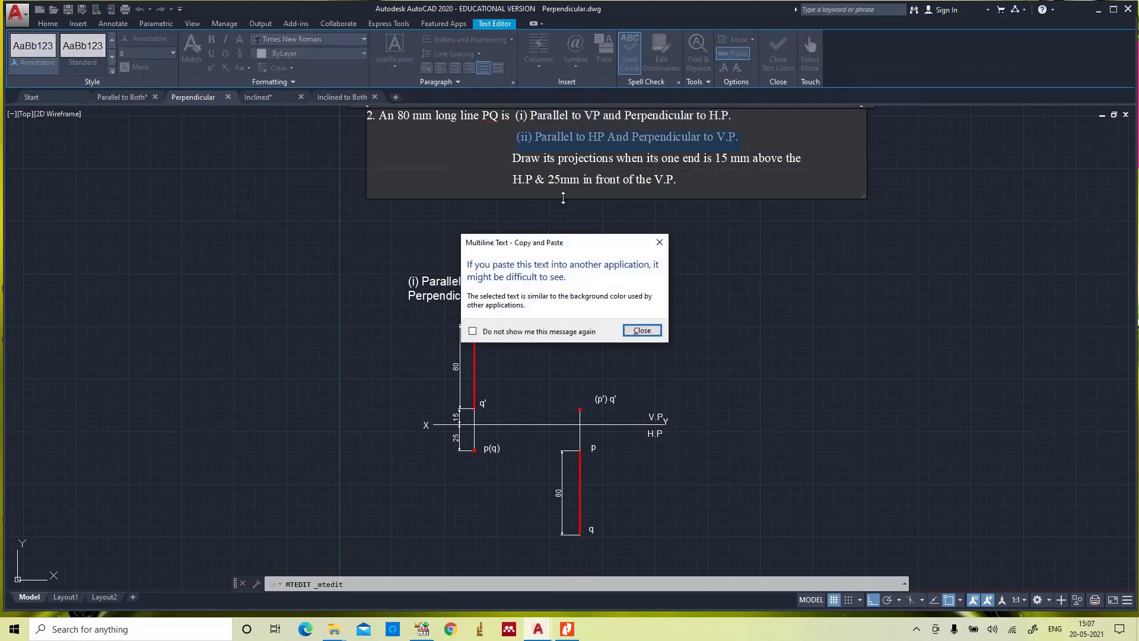
click(646, 330)
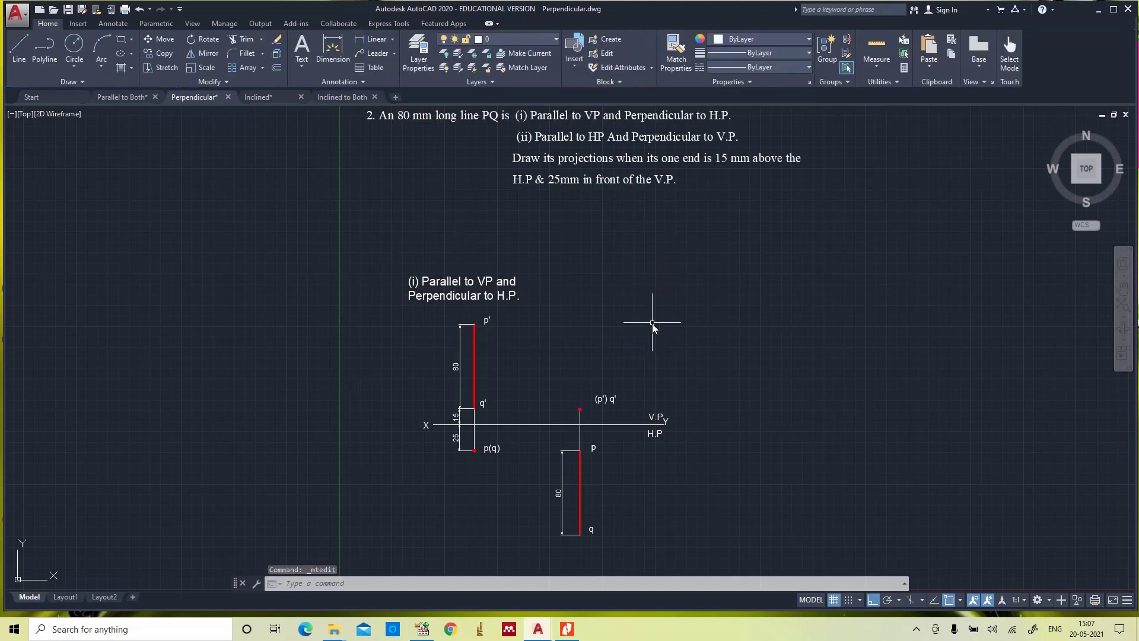
key(ctrl+v)
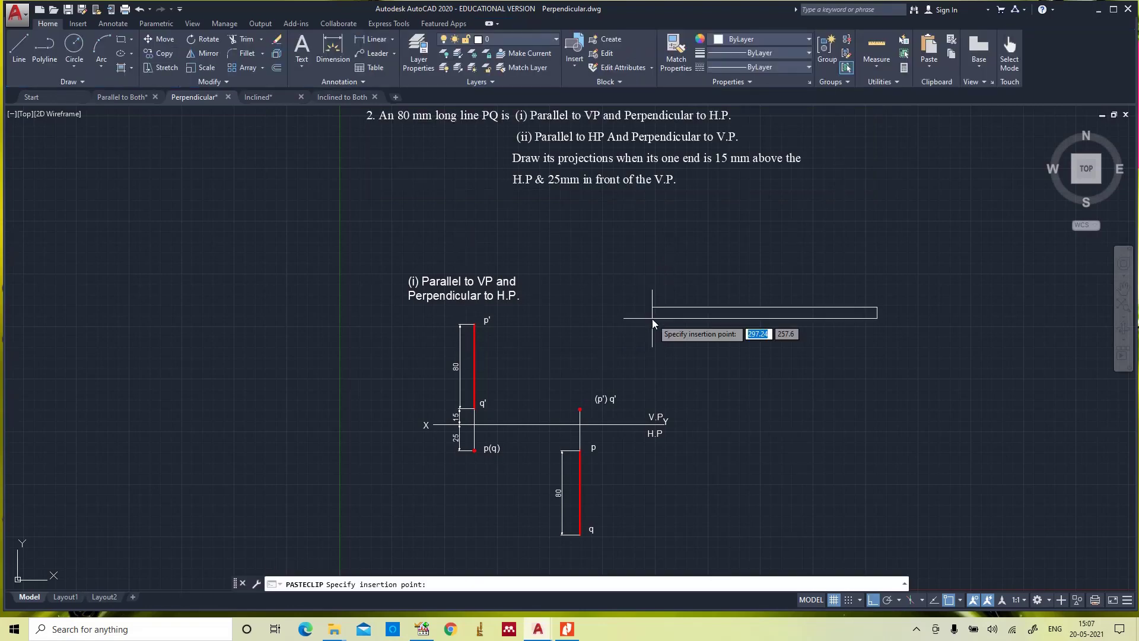
click(555, 291)
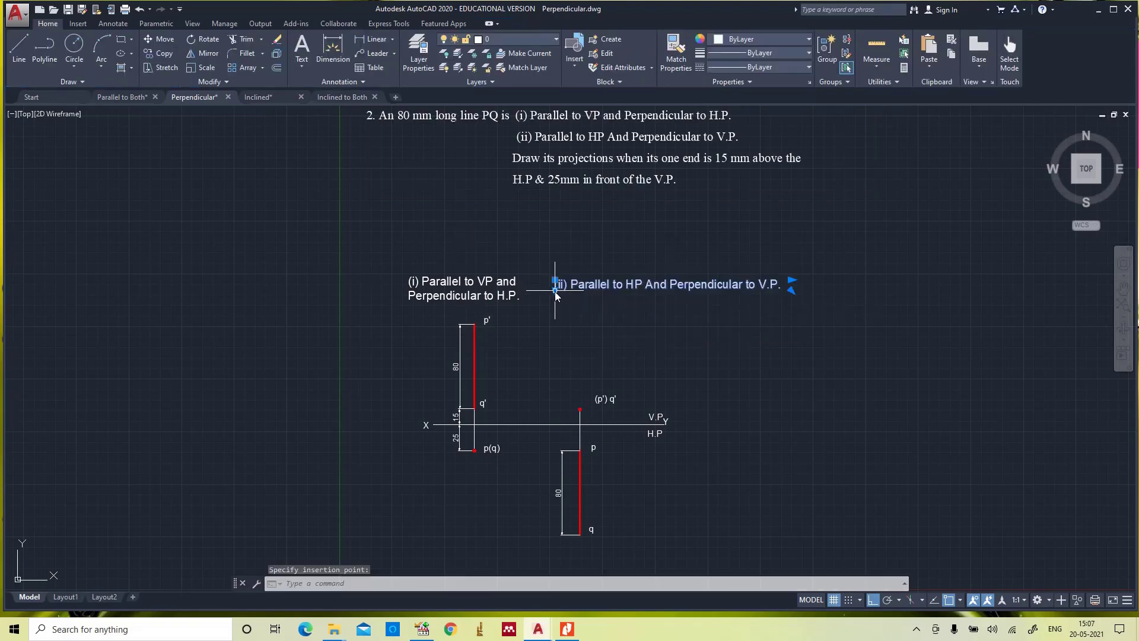
Narrow the case (ii) title's text box to about 148.5 wide so the text wraps onto two lines.
double_click(597, 286)
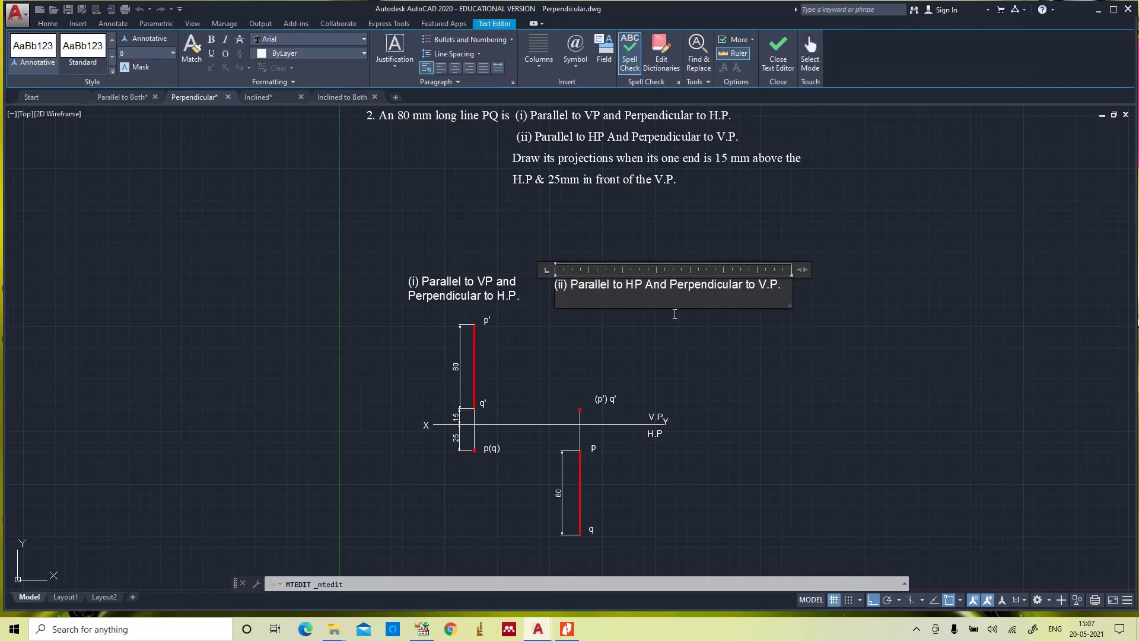
click(790, 286)
drag(792, 290, 712, 290)
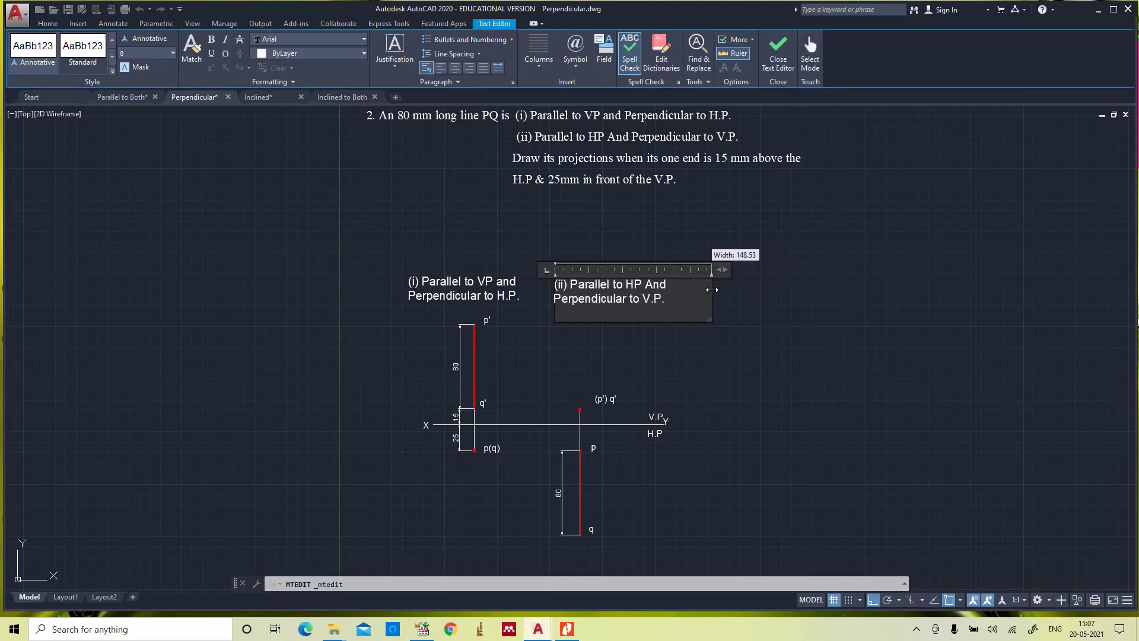
click(741, 305)
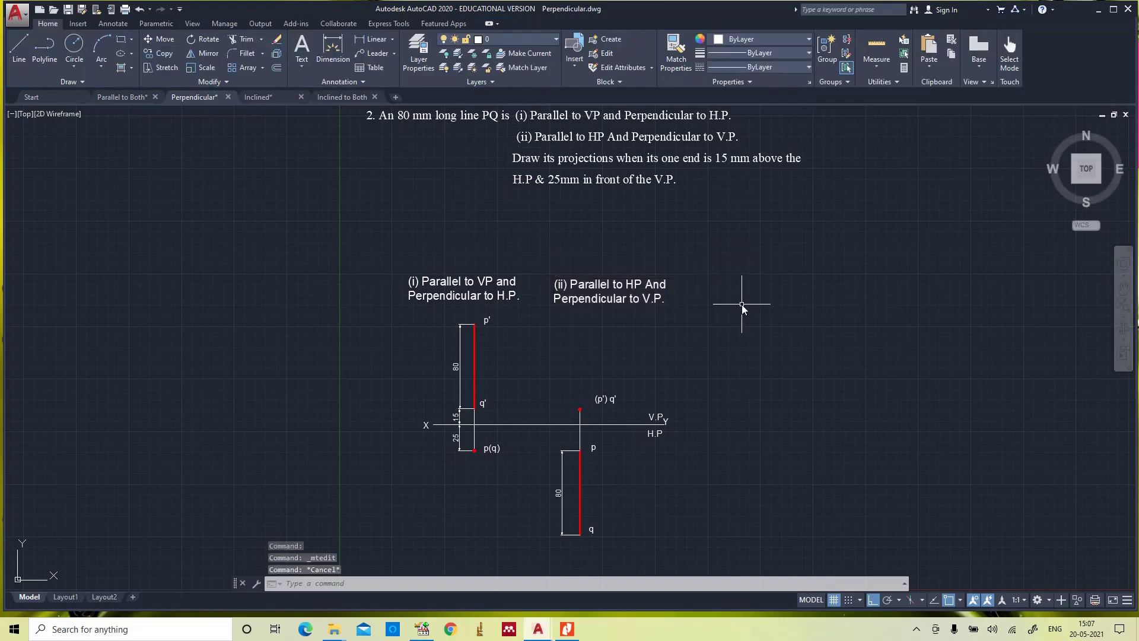
Move the problem statement text straight down to just above the two case titles.
text(z)
key(Return)
text(a)
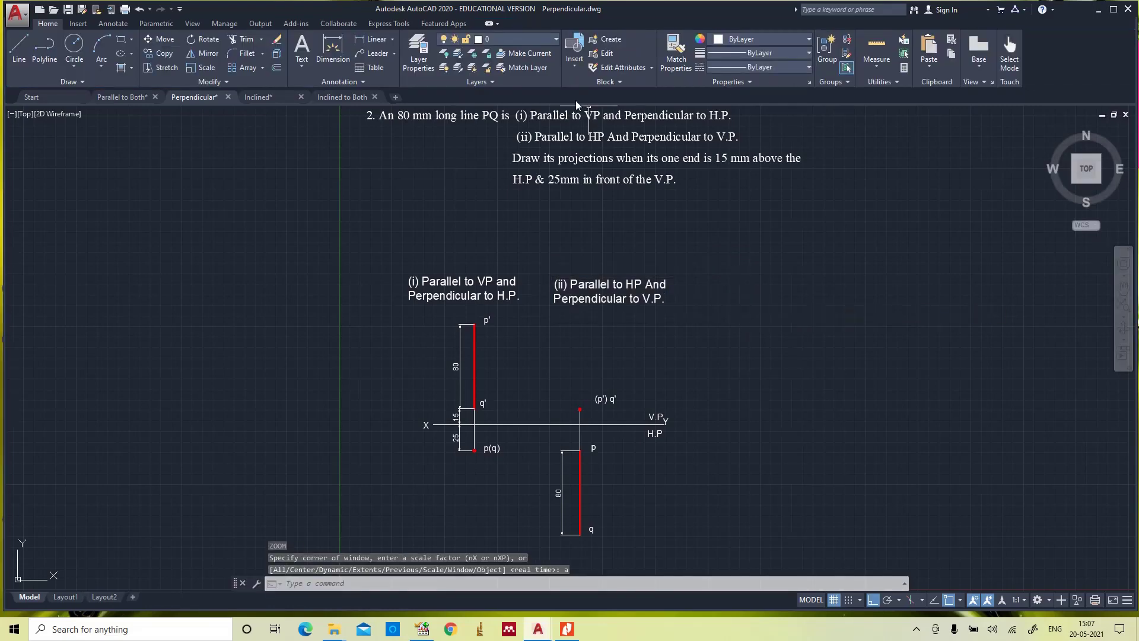
key(Return)
click(369, 115)
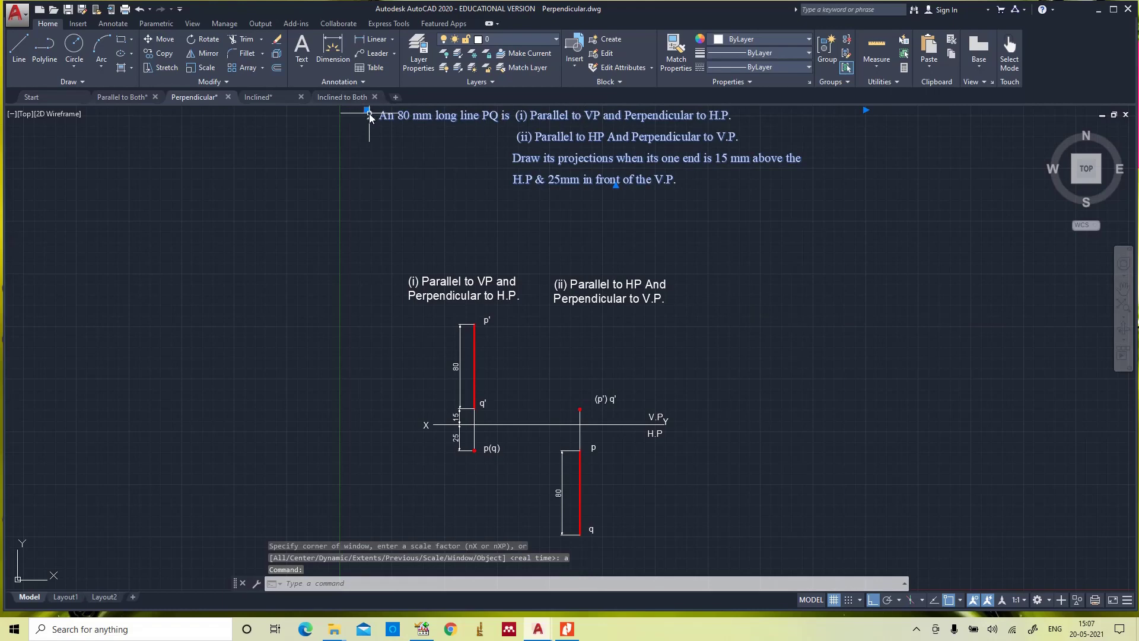
click(368, 113)
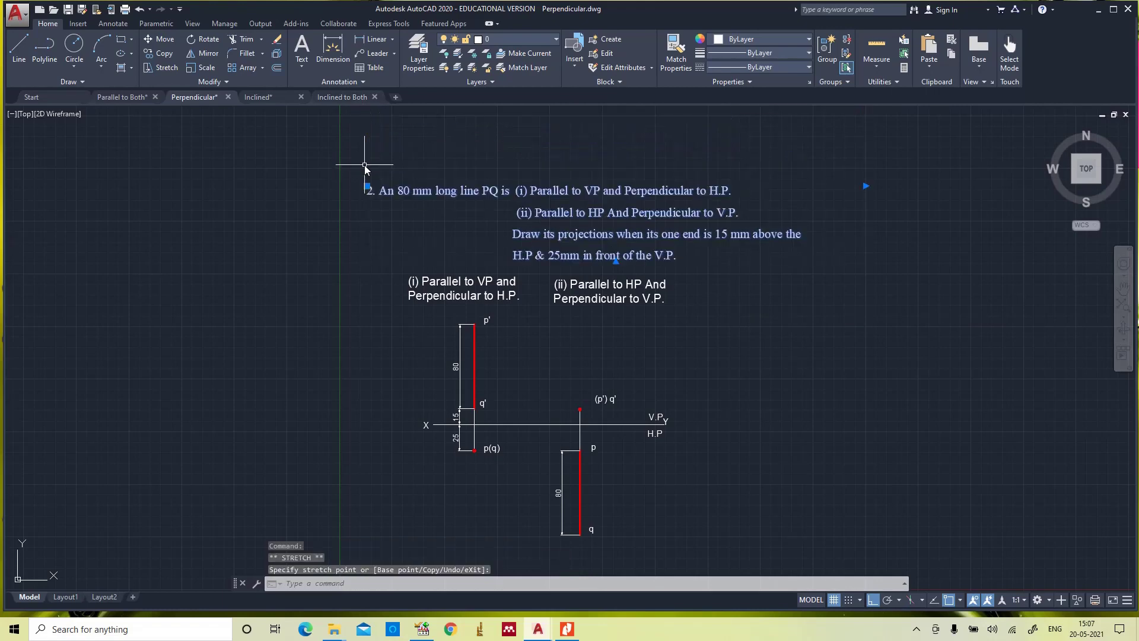
click(364, 166)
click(715, 230)
click(894, 348)
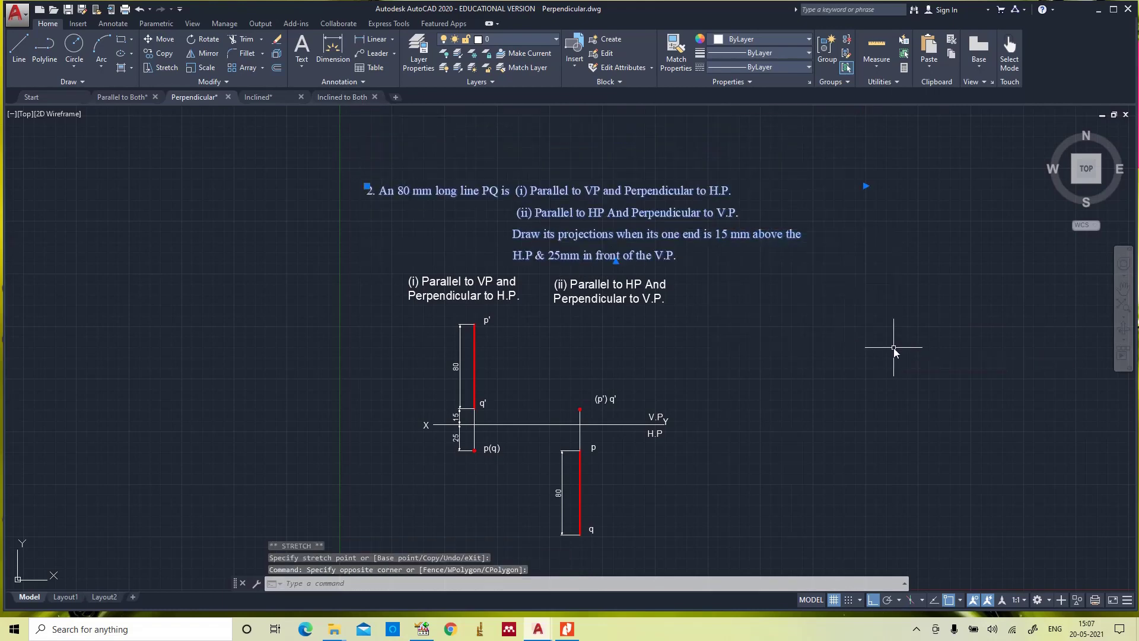
key(Escape)
text(z)
key(Return)
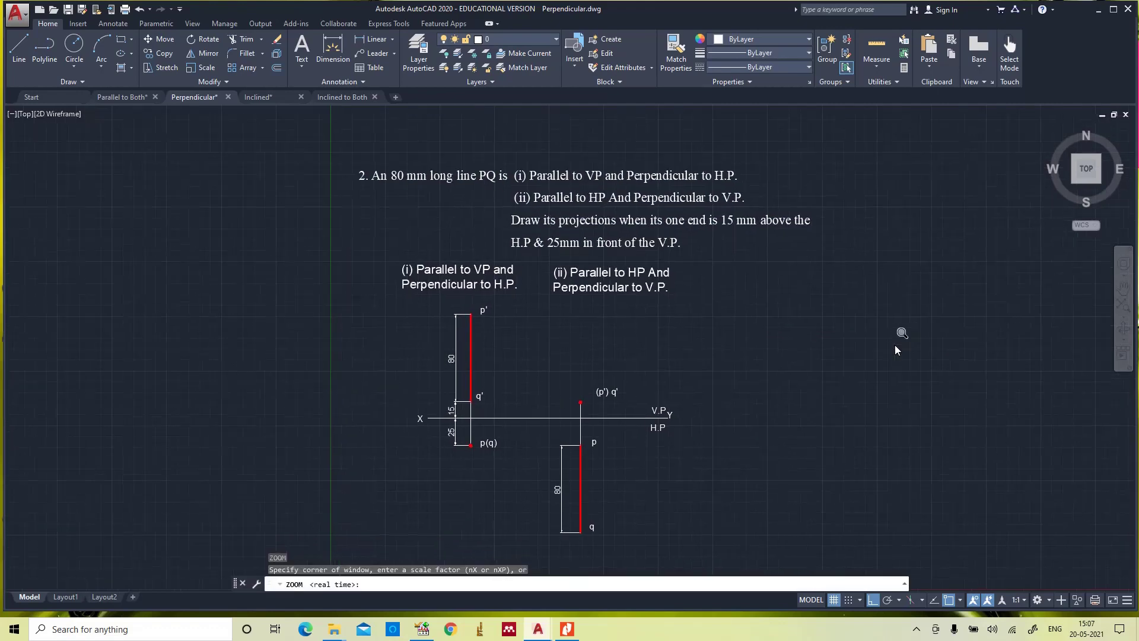
text(a)
key(Return)
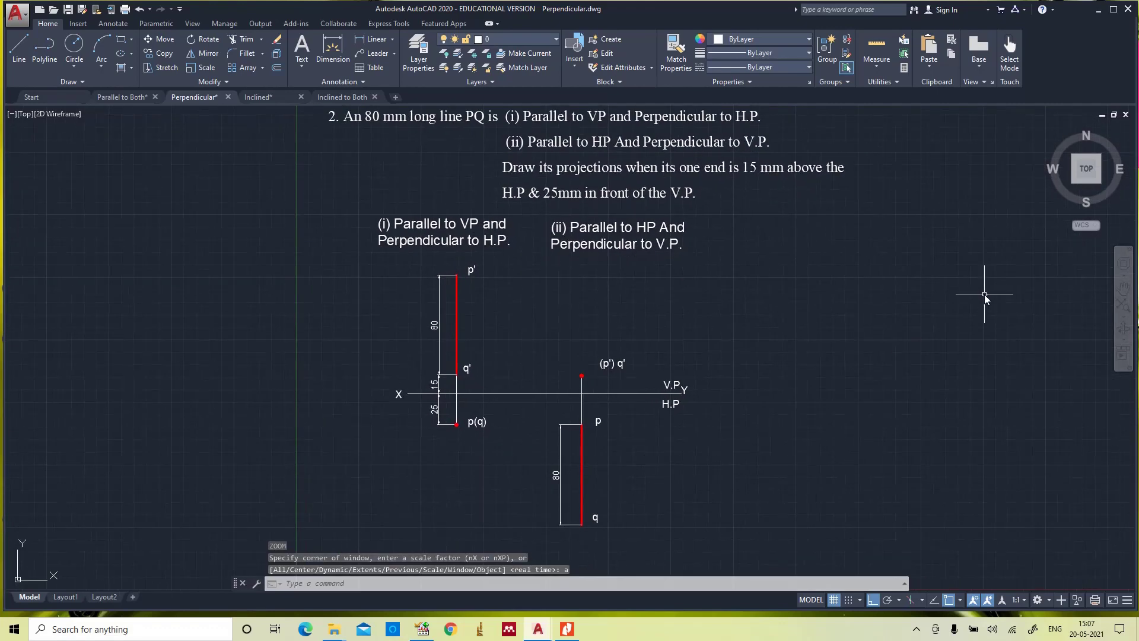